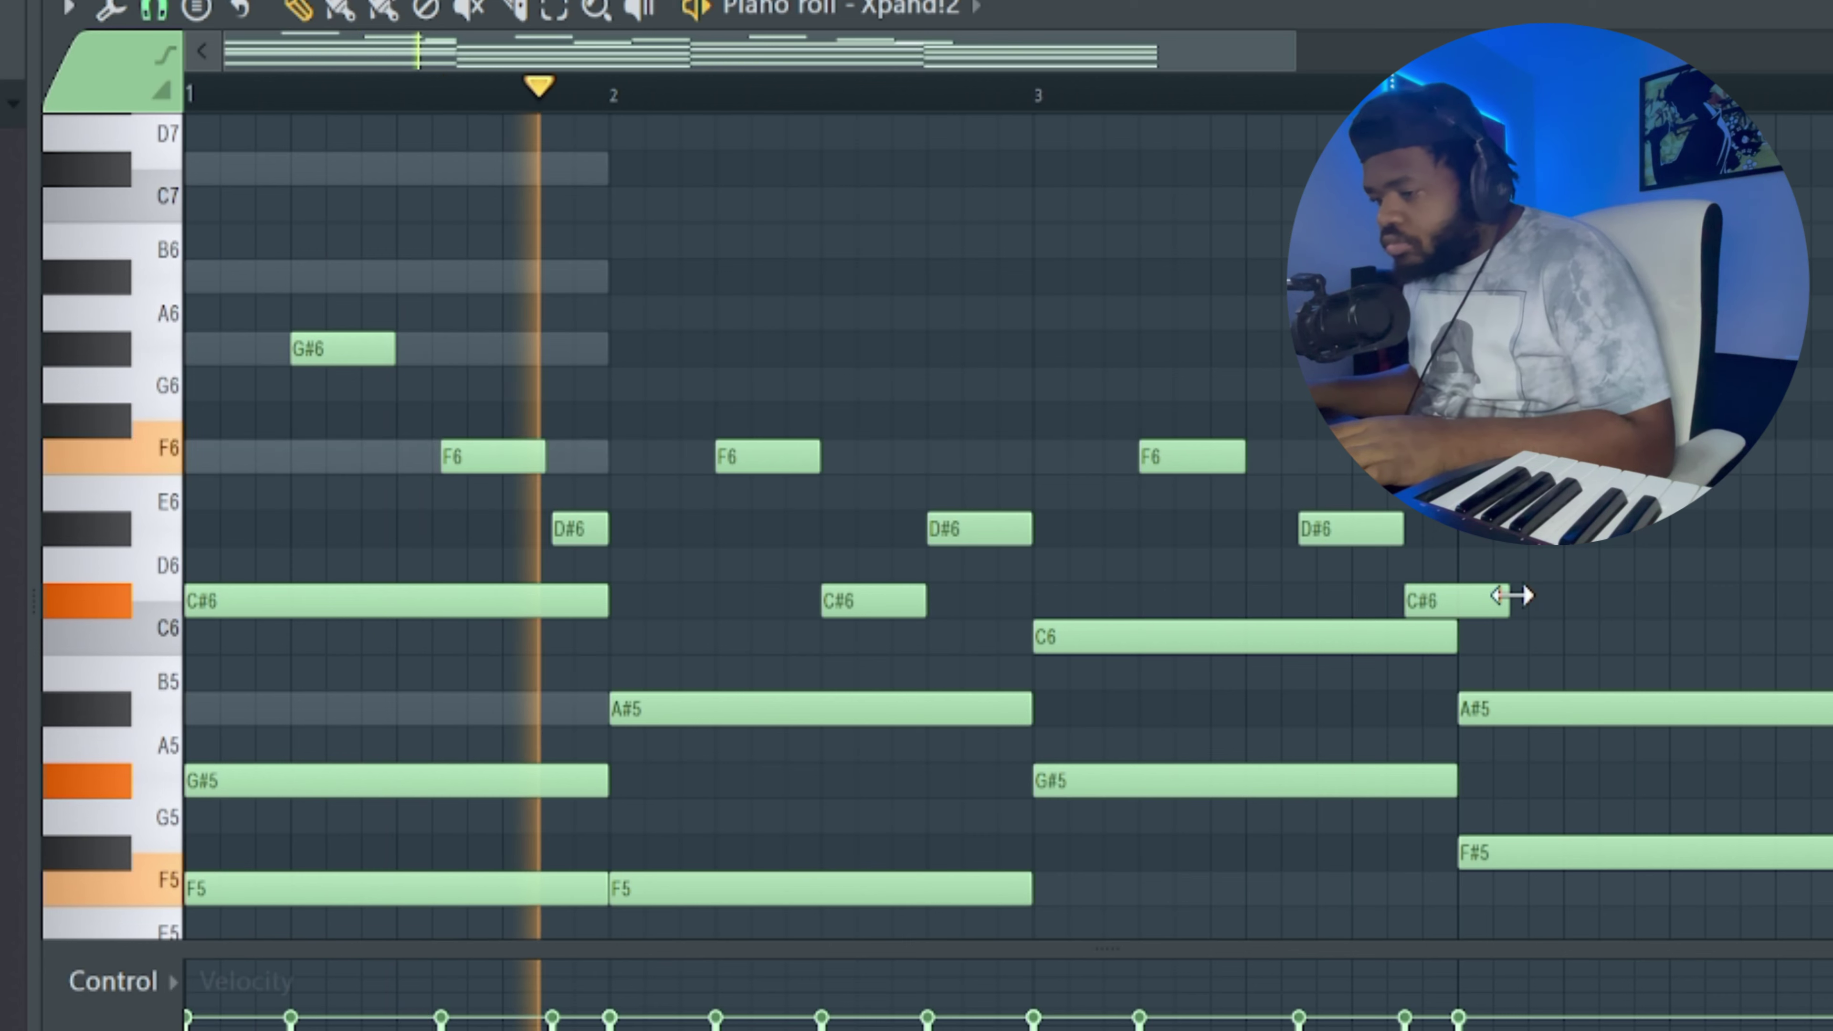
# Shorten the last C#6 melody note to end at bar 4 and add a D#6 note just after bar 4 starts.
pyautogui.moveTo(1508, 596); pyautogui.dragTo(1459, 599)
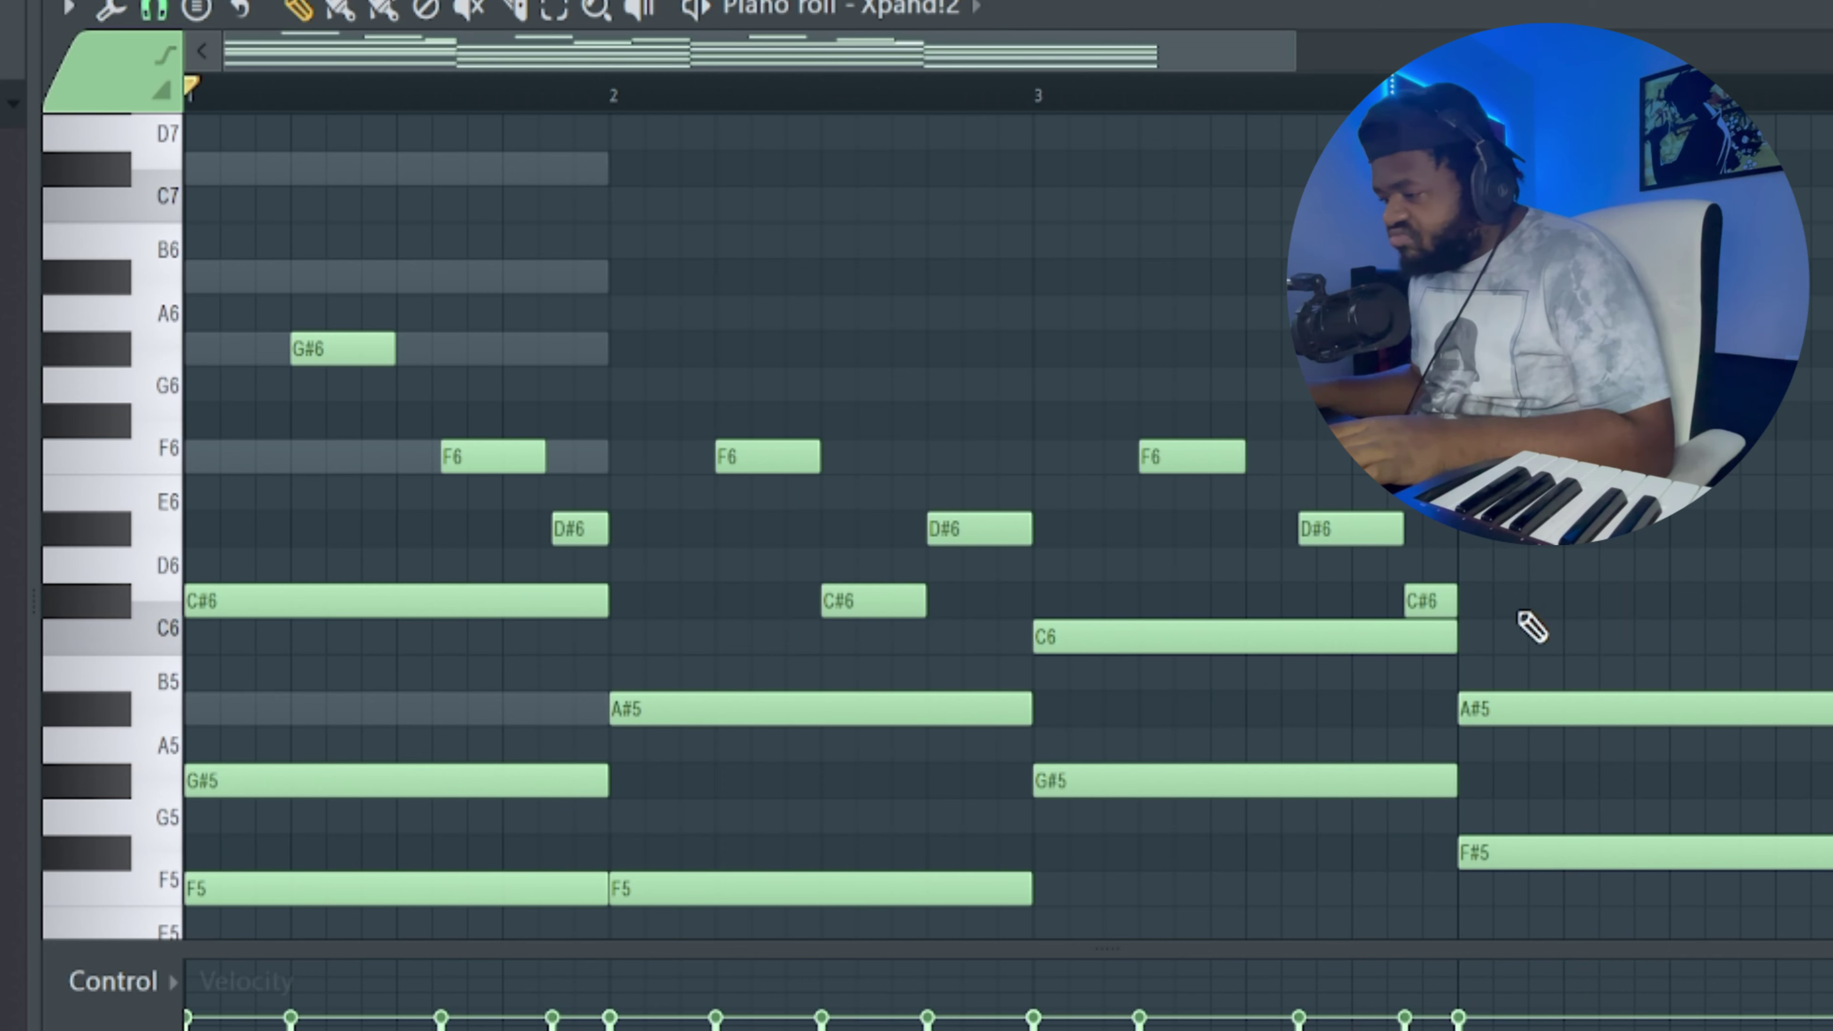
pyautogui.click(1491, 566)
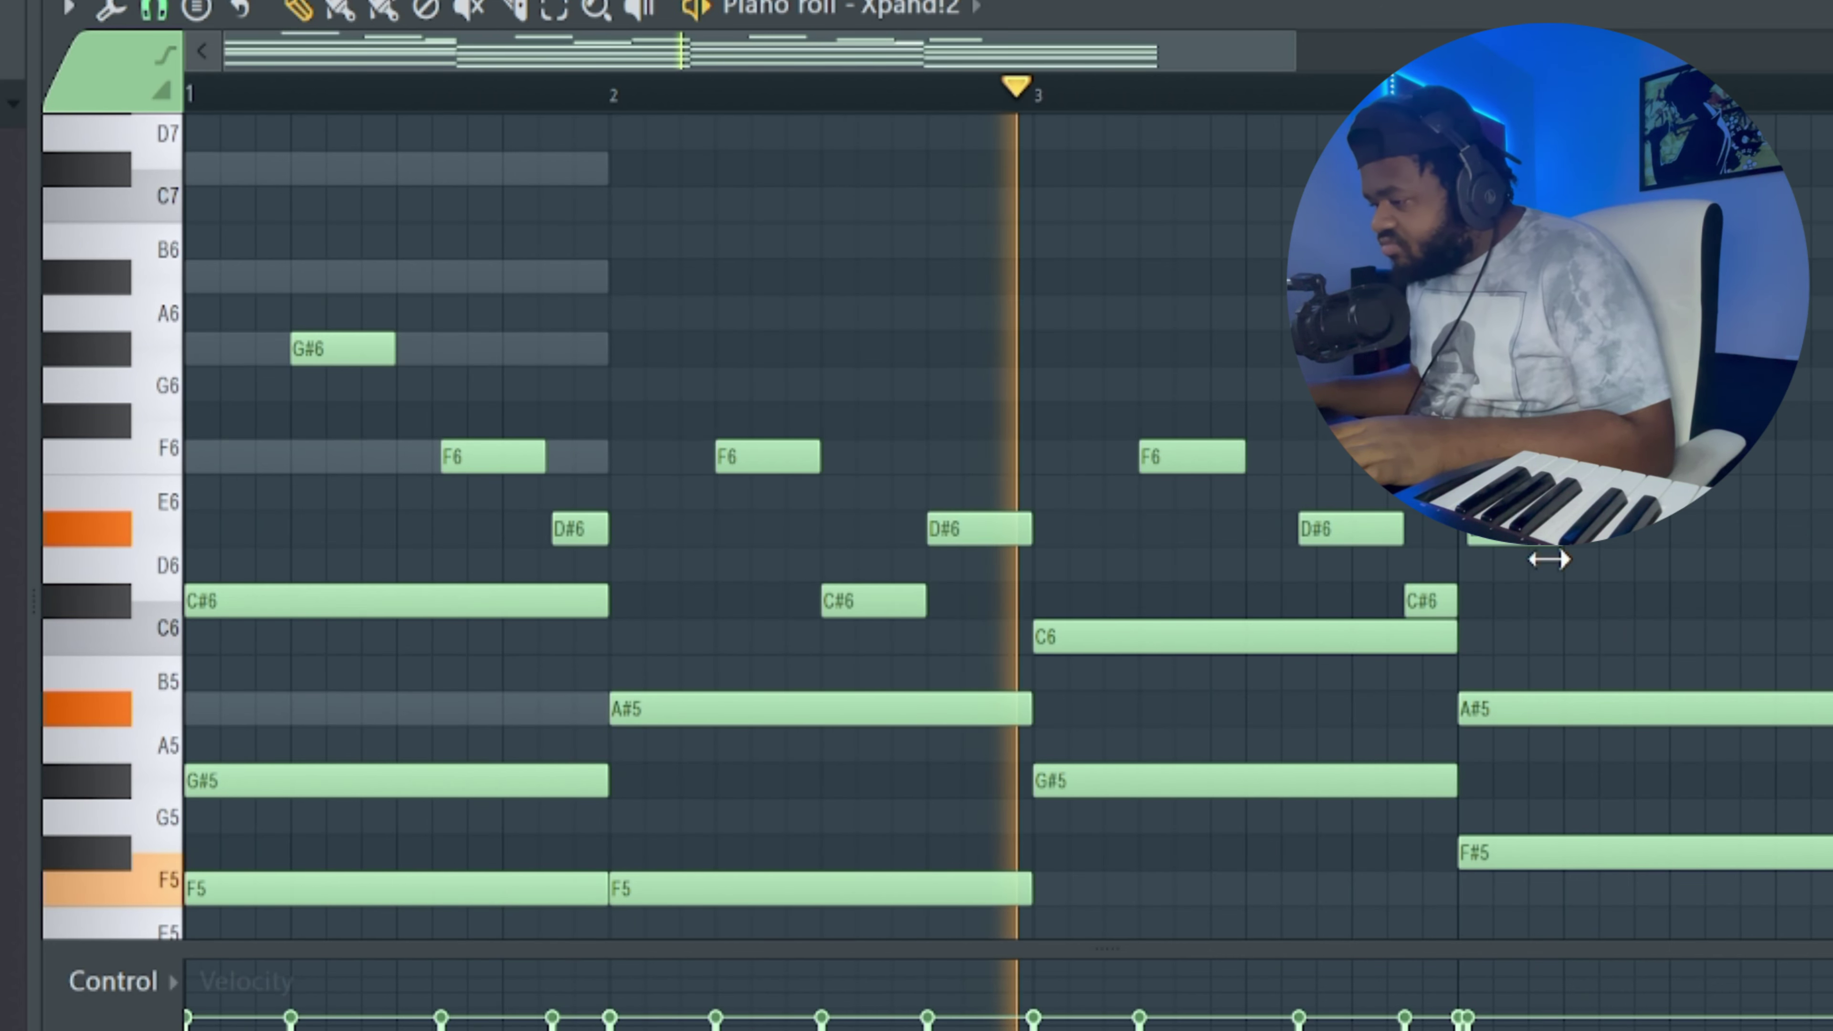
pyautogui.moveTo(1022, 58); pyautogui.dragTo(1129, 94)
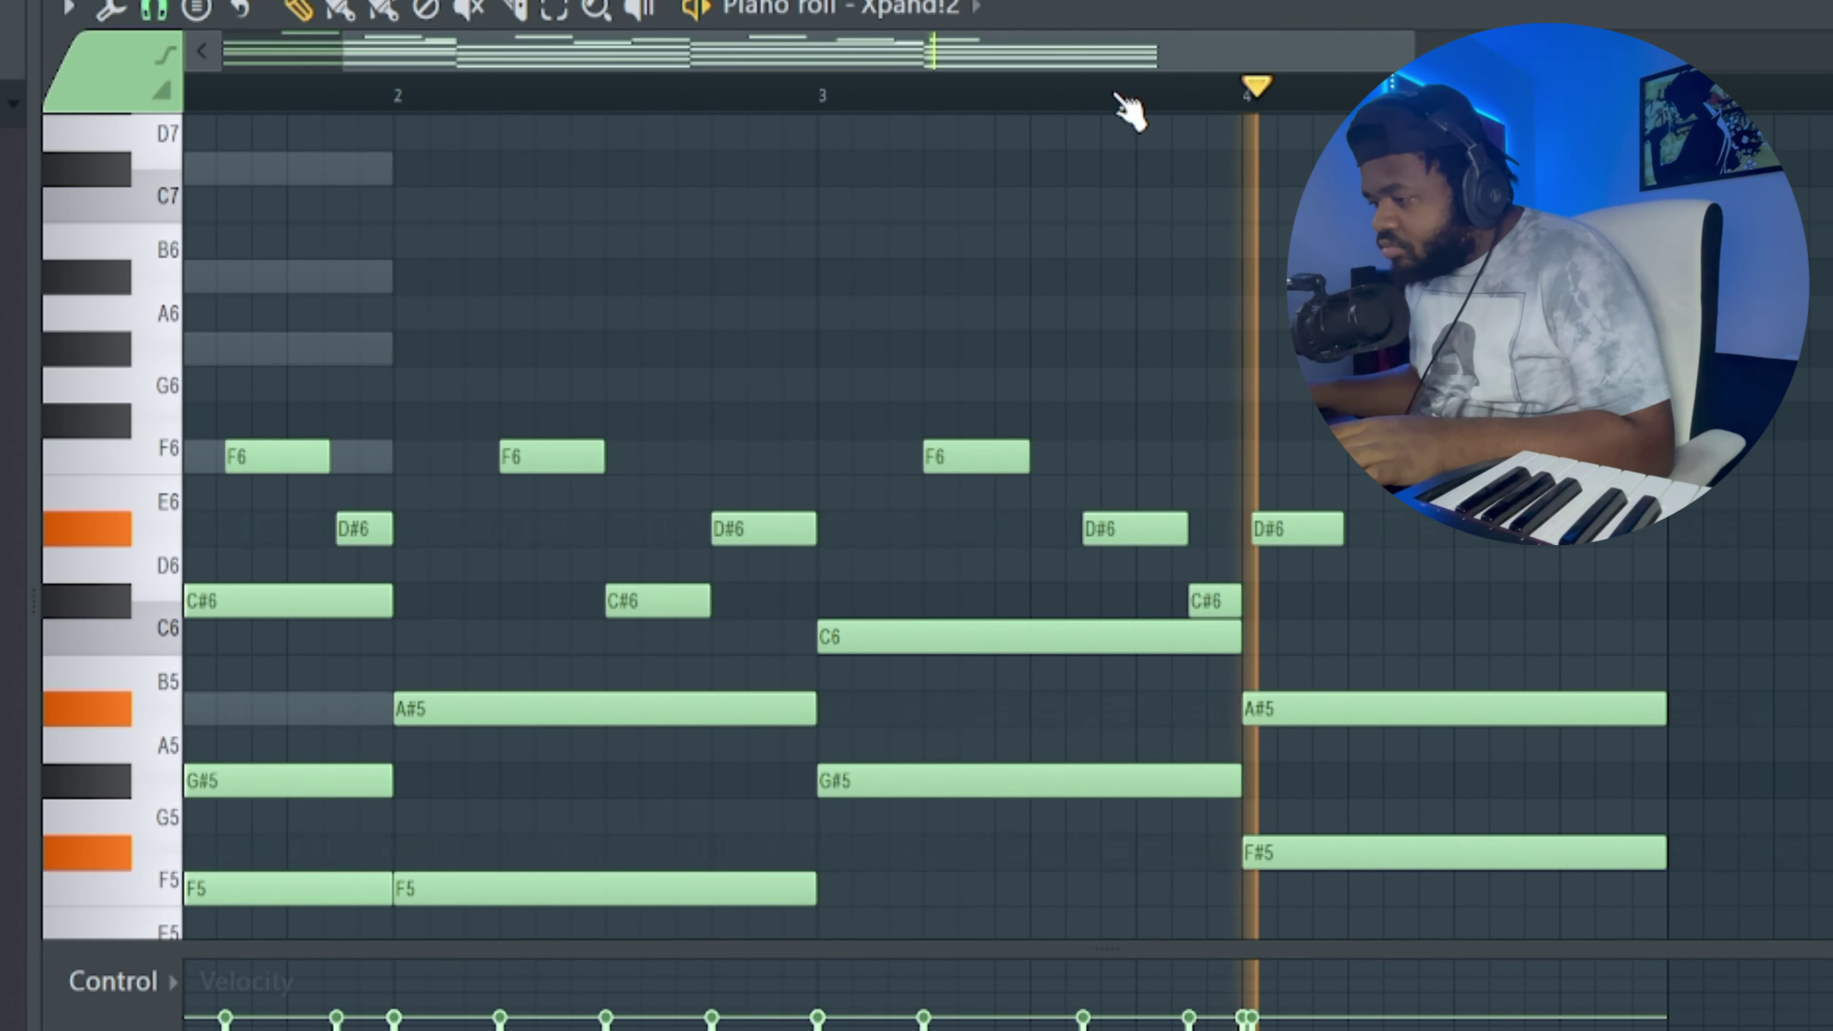
pyautogui.scroll(3, 1386, 577)
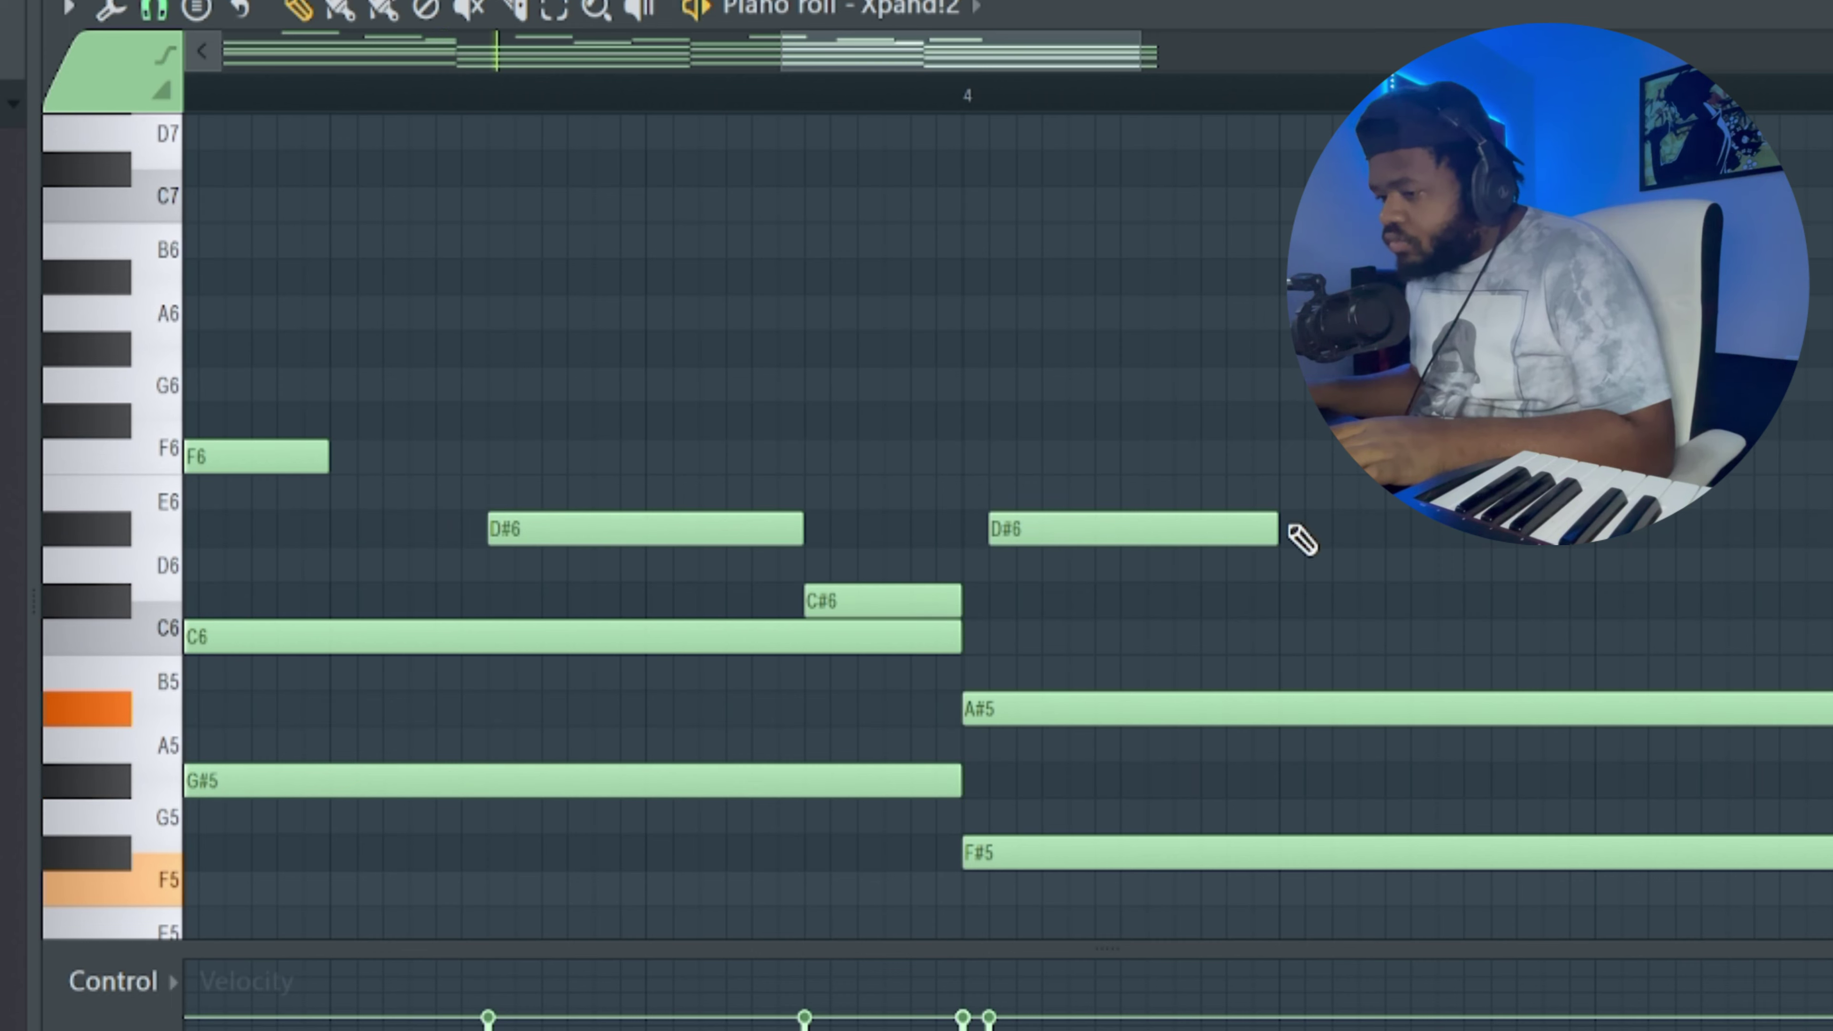
pyautogui.scroll(-3, 1258, 127)
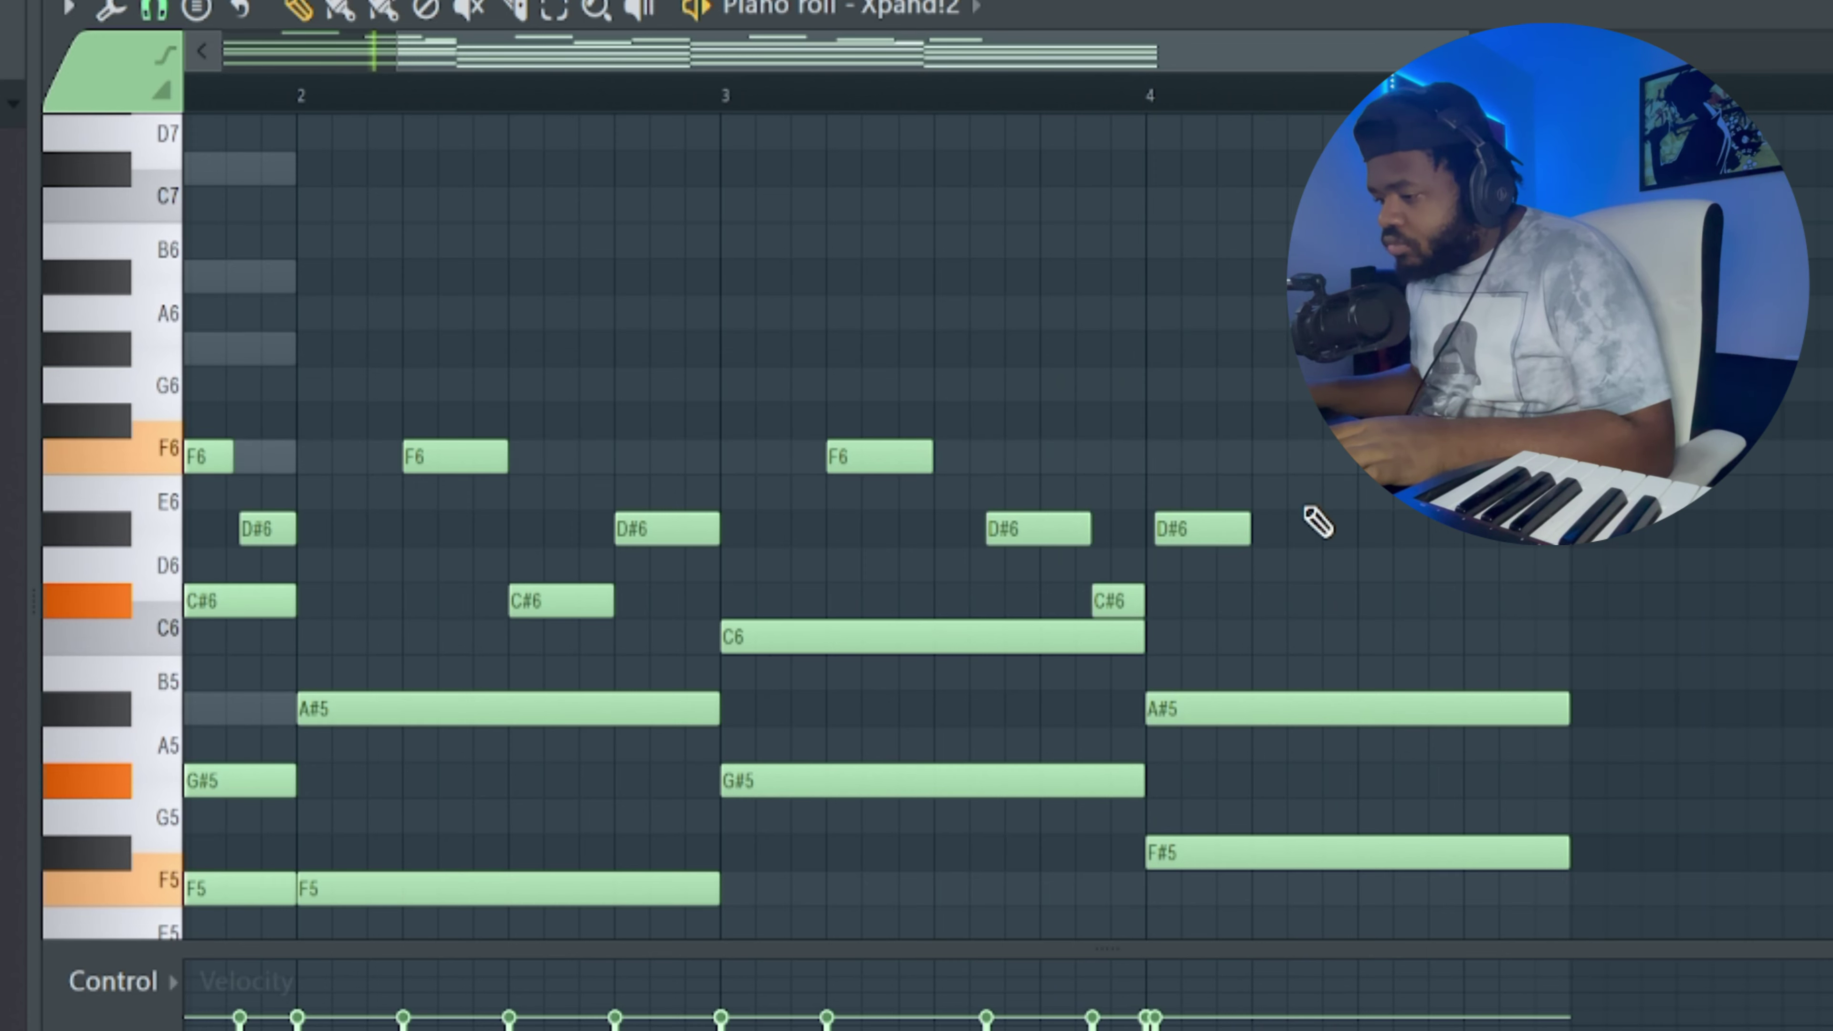
# Restore the Xpand!2 piano roll window from its maximized size.
pyautogui.scroll(-4, 1318, 520)
pyautogui.scroll(3, 1325, 517)
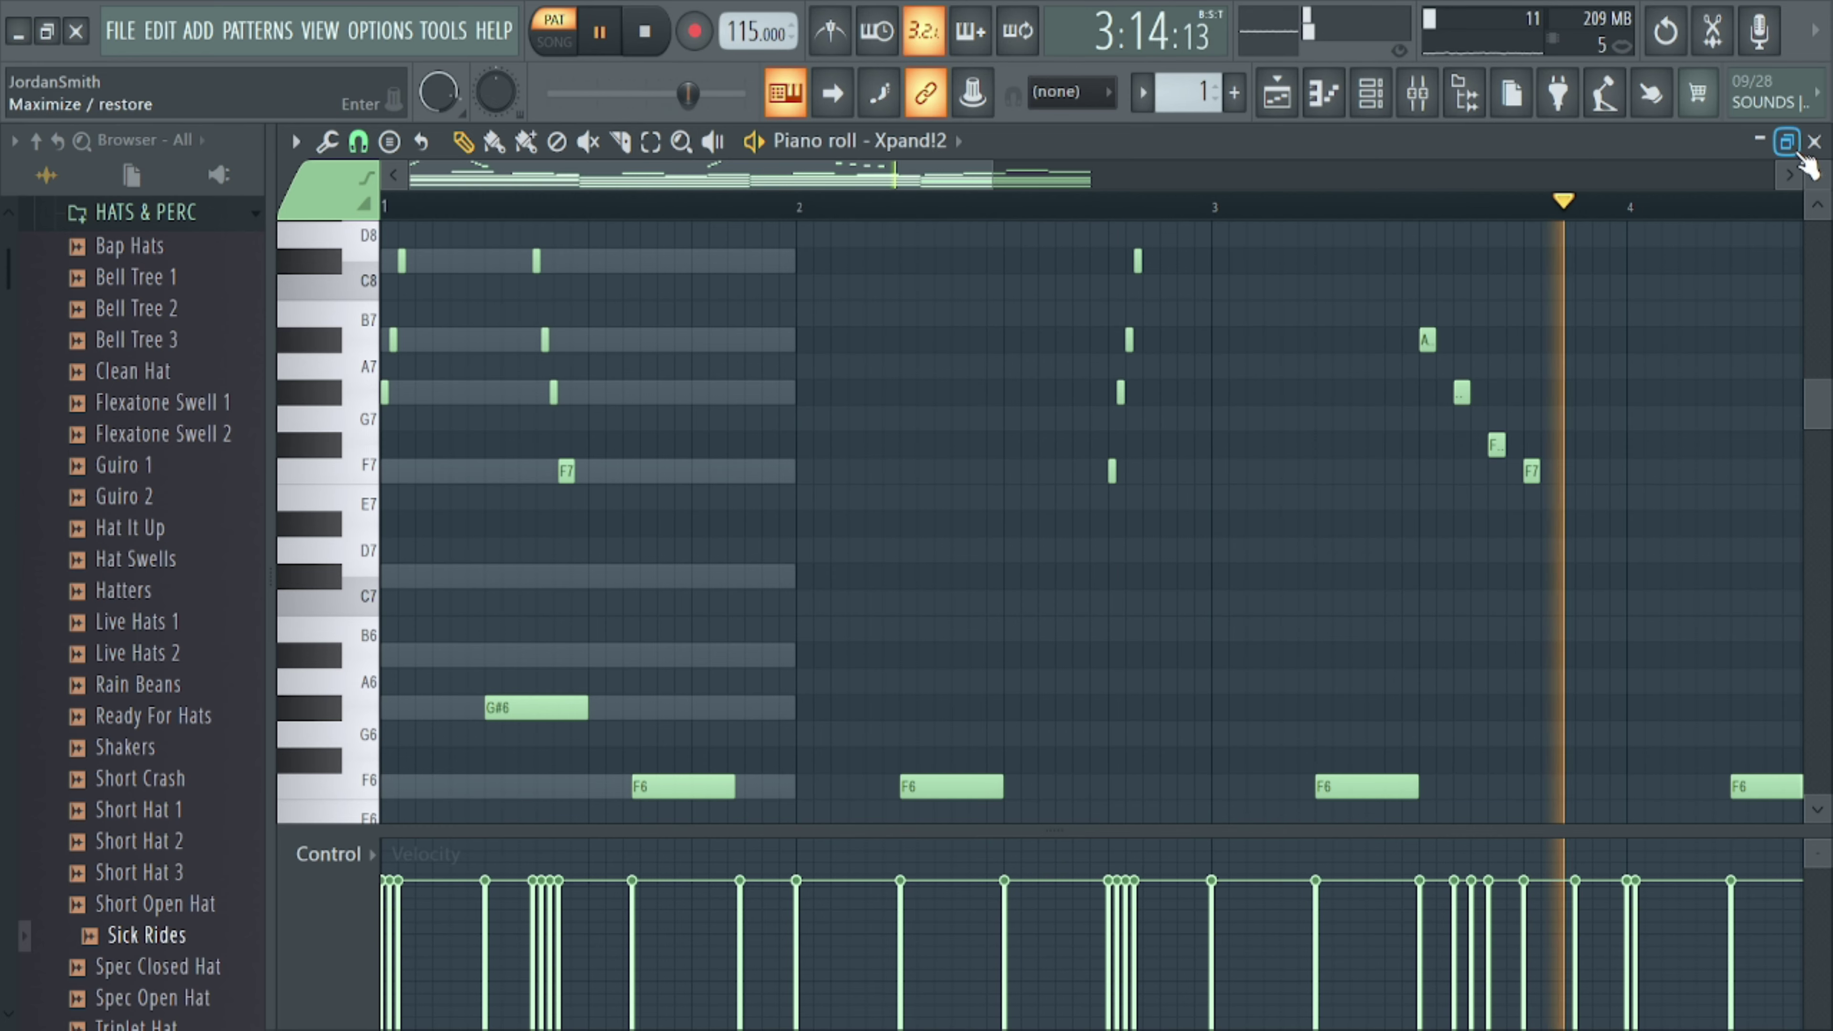
pyautogui.click(1786, 140)
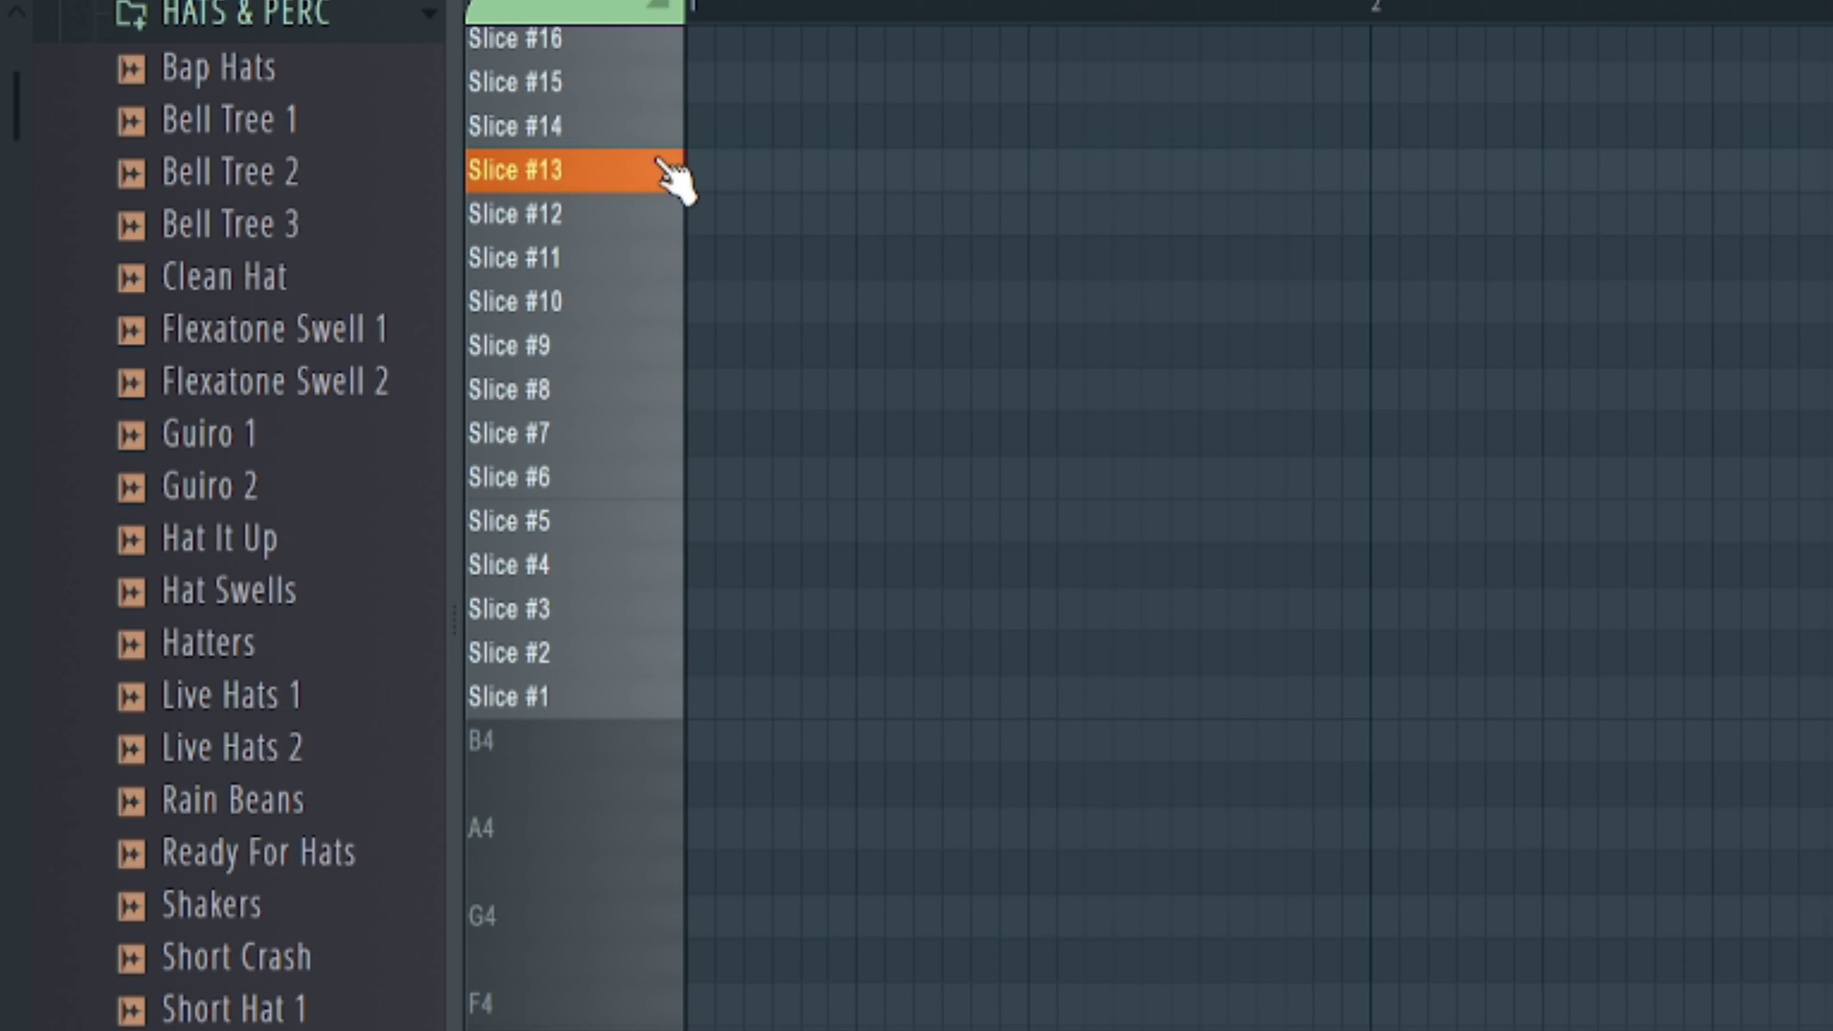
# Place consecutive one-beat notes for Slice #1, Slice #3 and Slice #5 from the start of bar 1.
pyautogui.moveTo(672, 42); pyautogui.dragTo(672, 36)
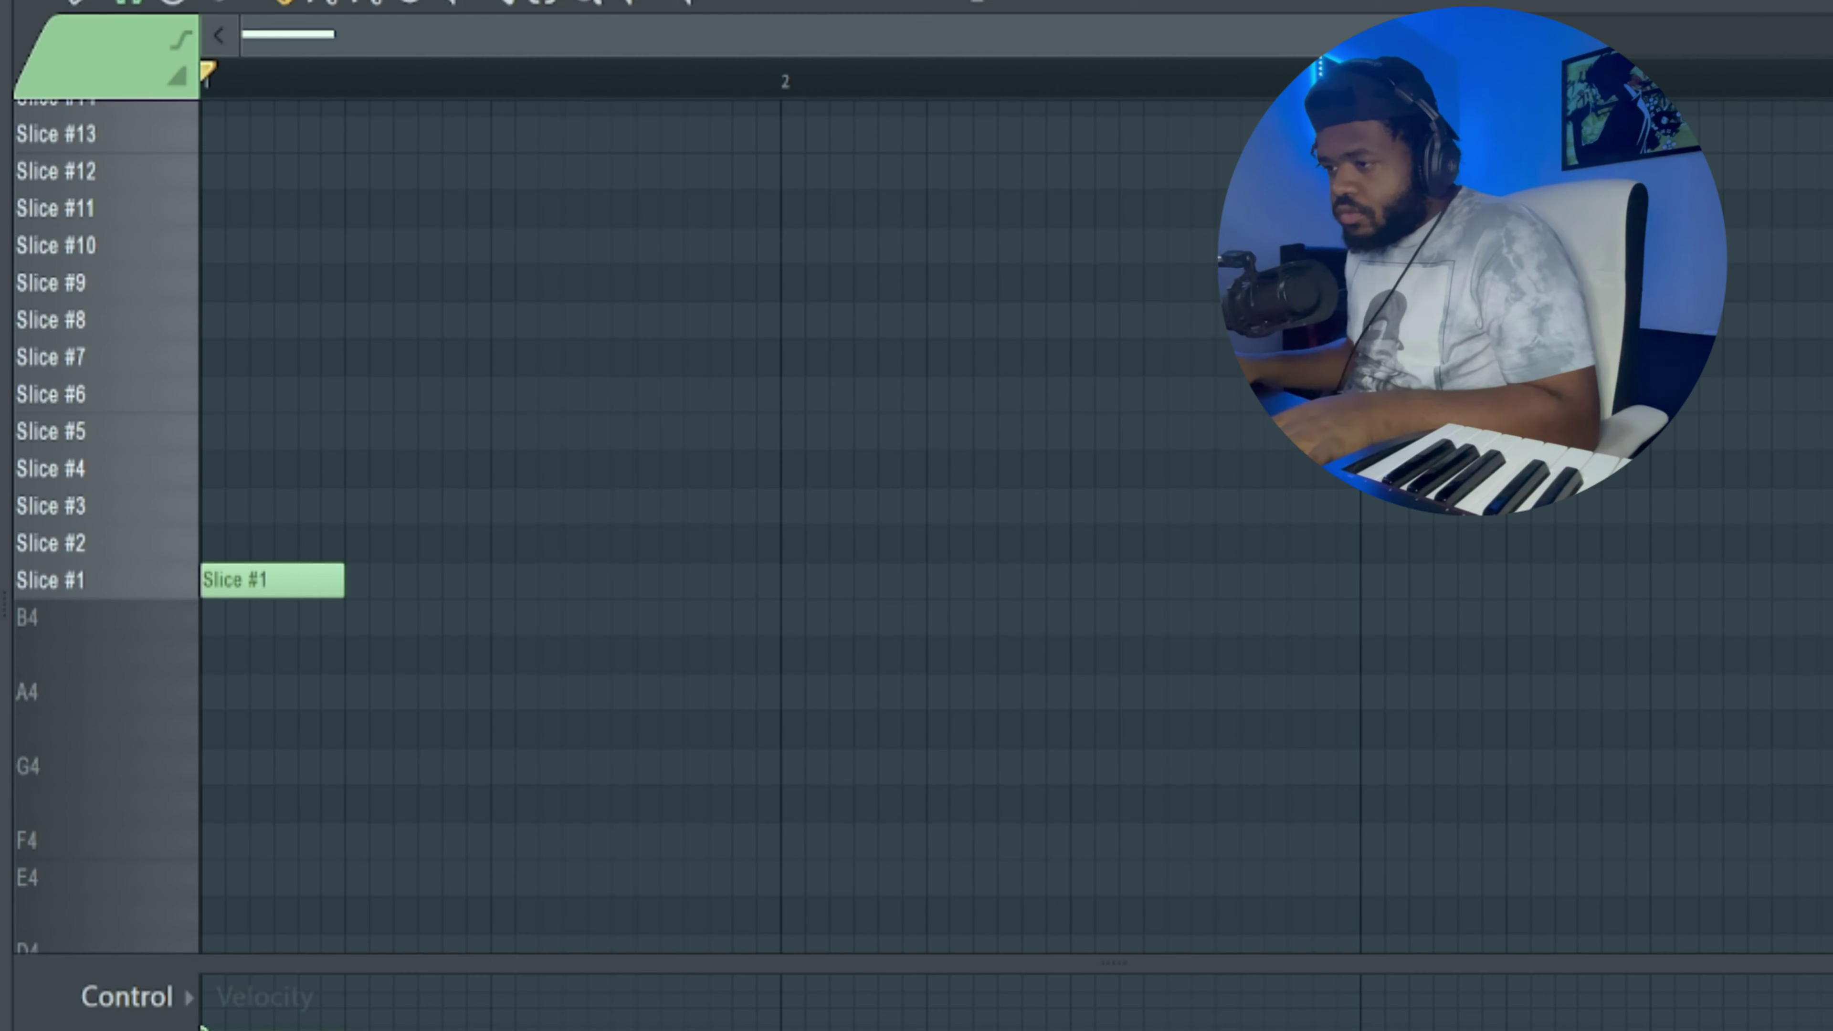
pyautogui.press('space')
pyautogui.click(348, 506)
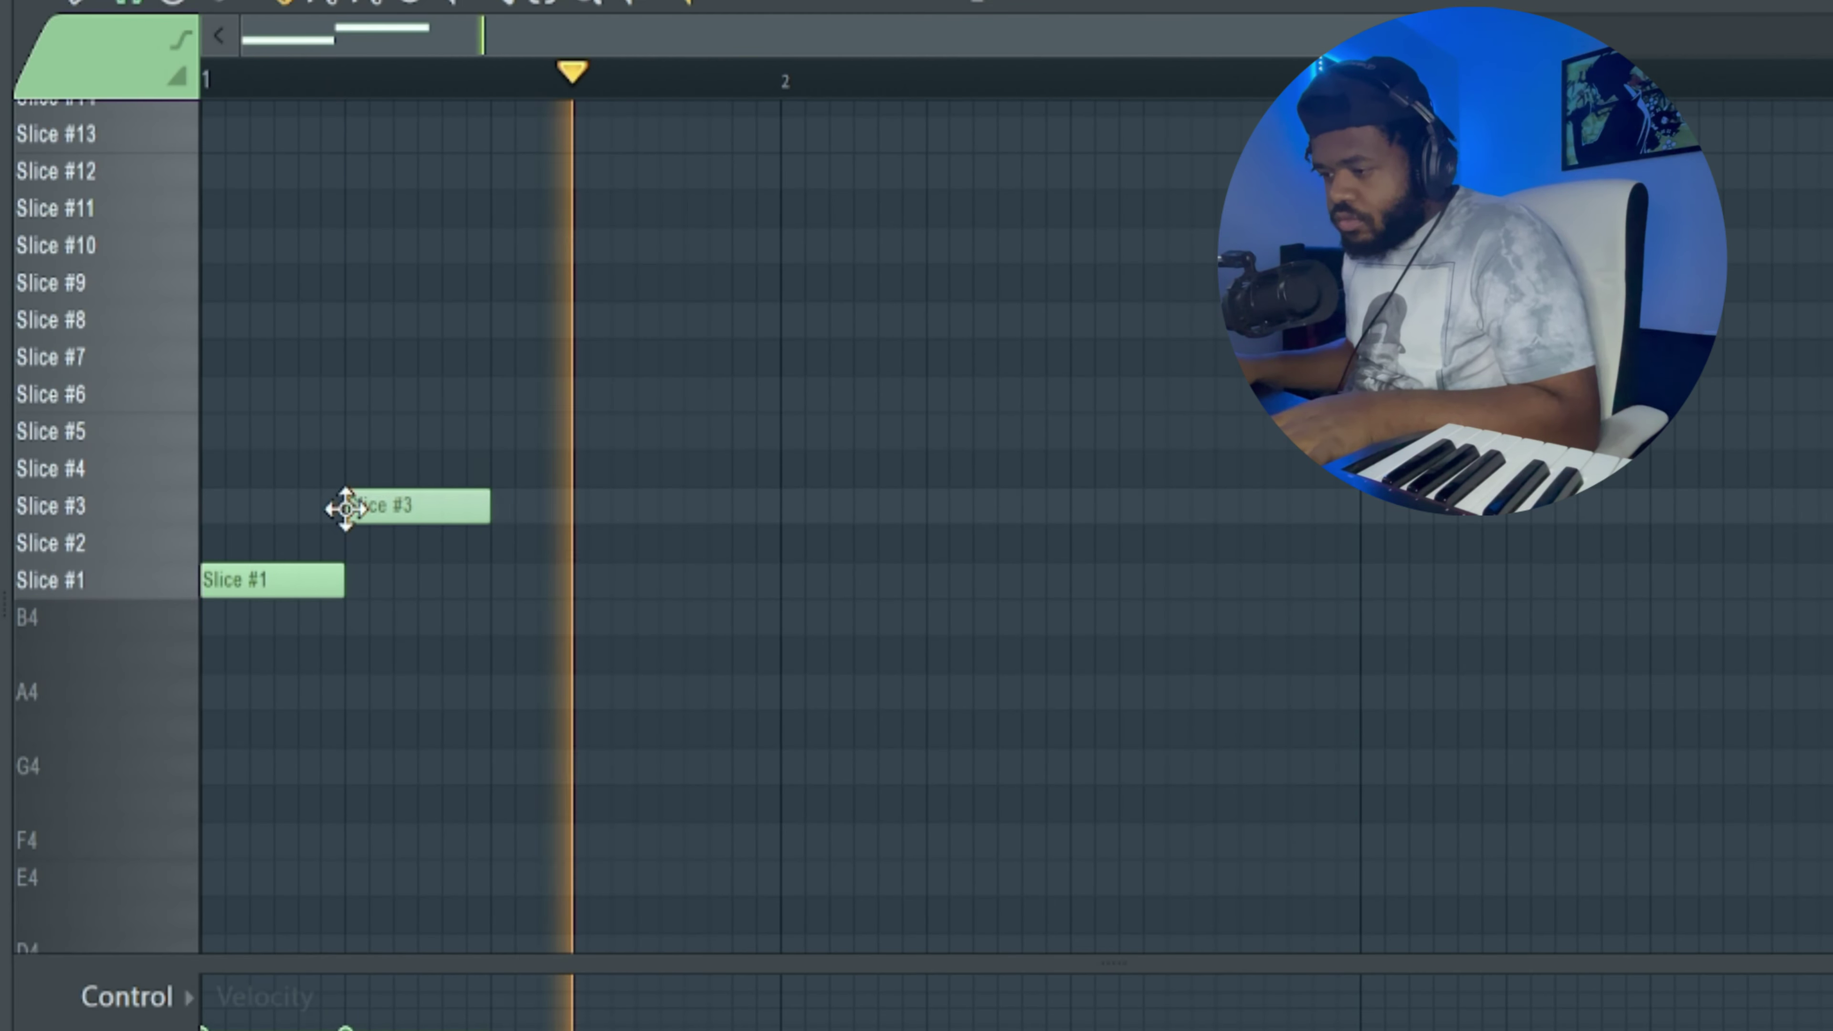
pyautogui.click(491, 433)
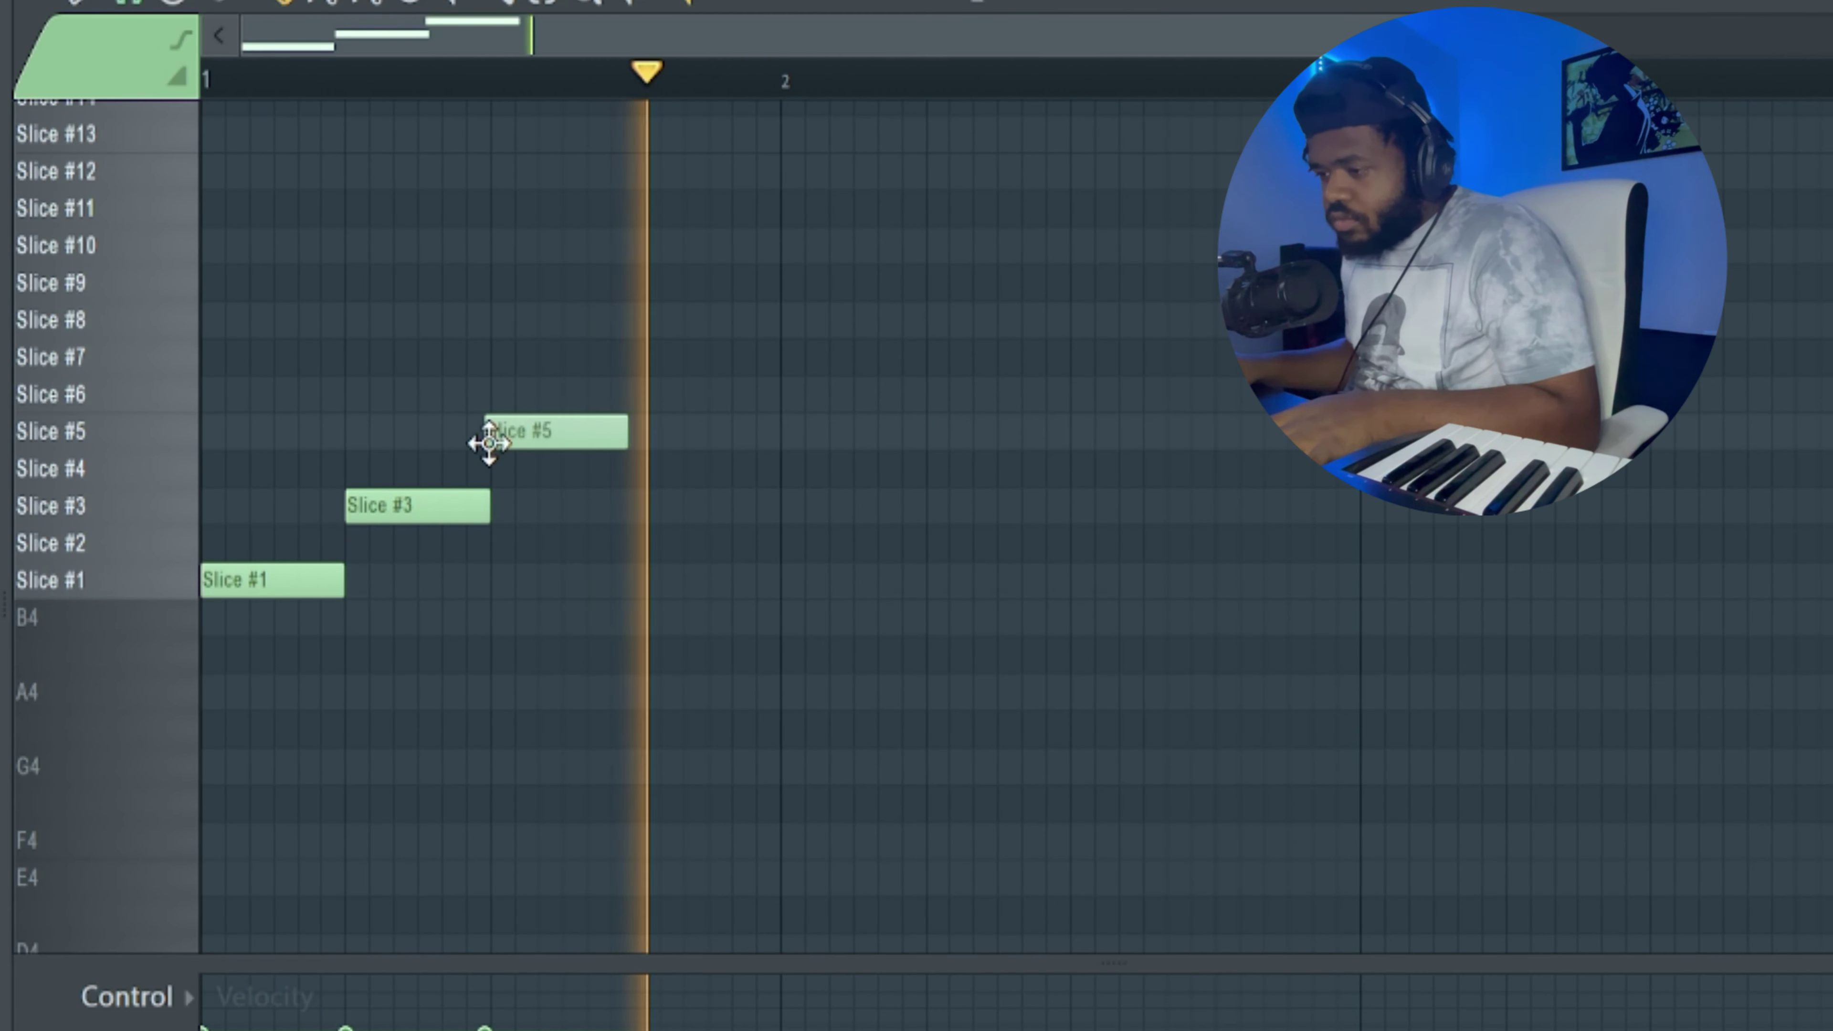
# Move the Slice #5 note to Slice #4, half a beat after Slice #3 starts, and shorten both notes to half a beat.
pyautogui.moveTo(487, 436); pyautogui.dragTo(430, 462)
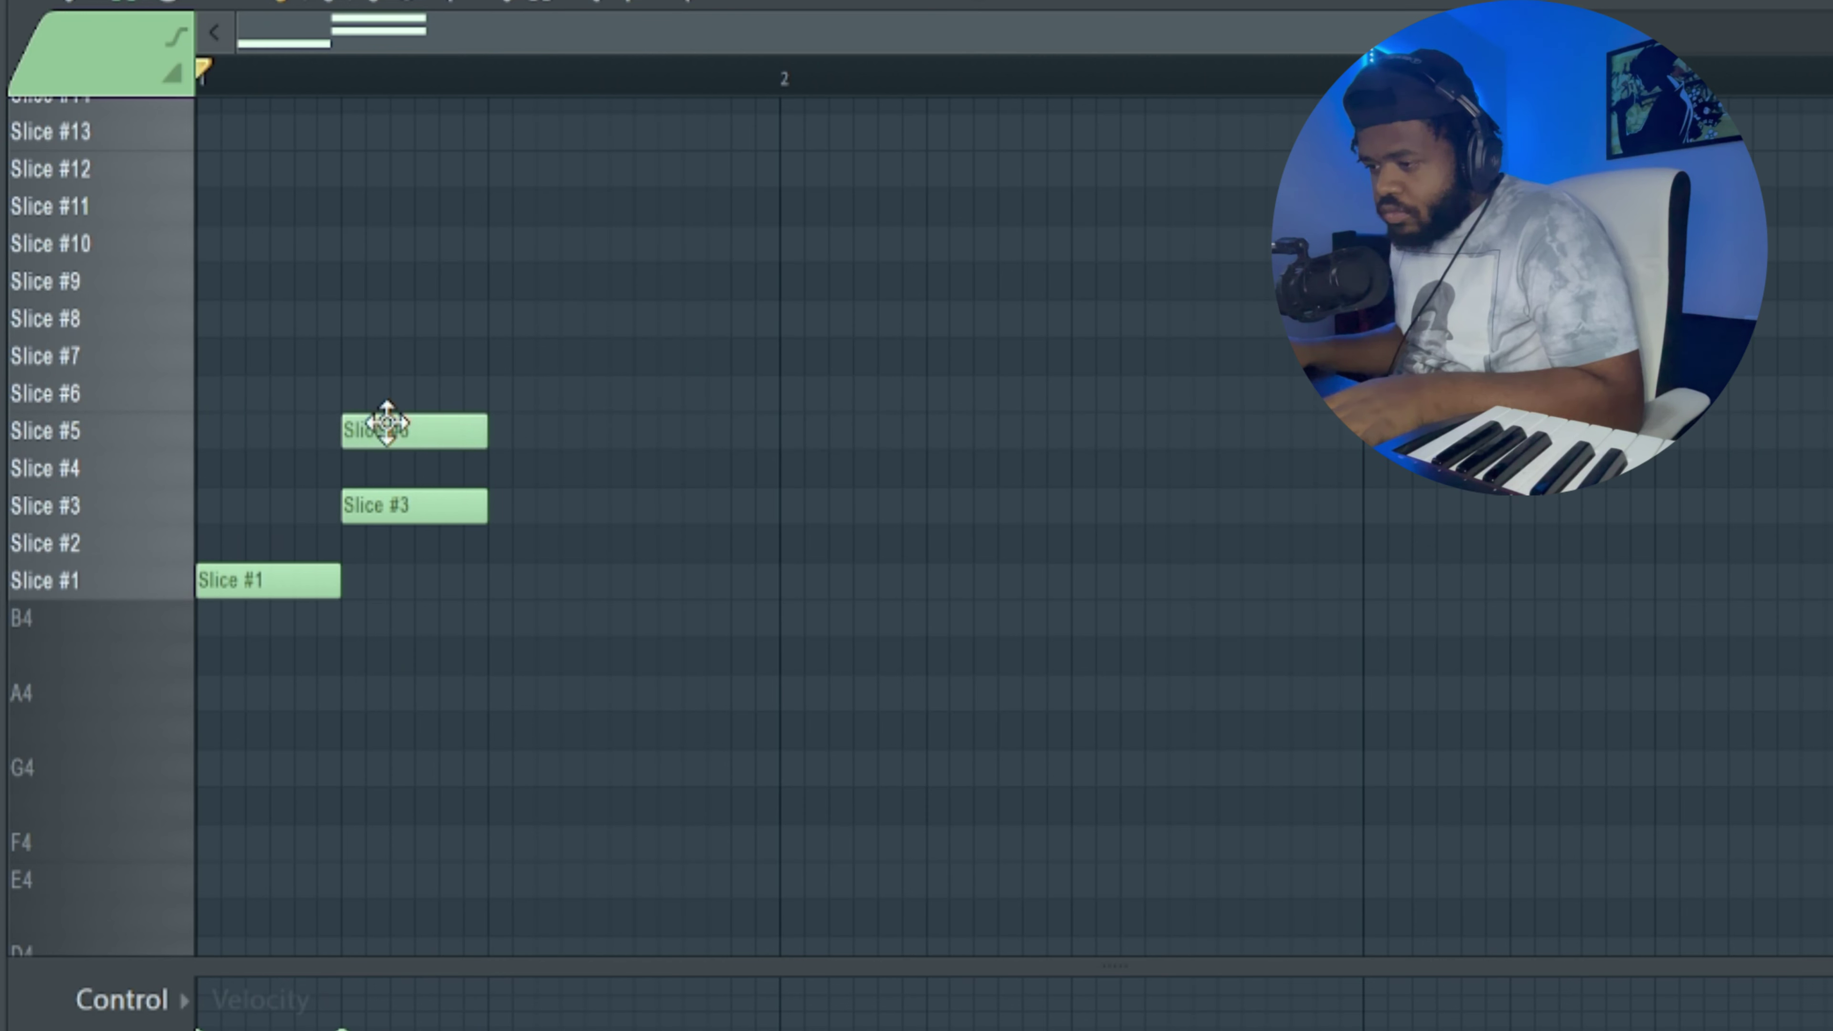
pyautogui.press('space')
pyautogui.moveTo(434, 430); pyautogui.dragTo(482, 495)
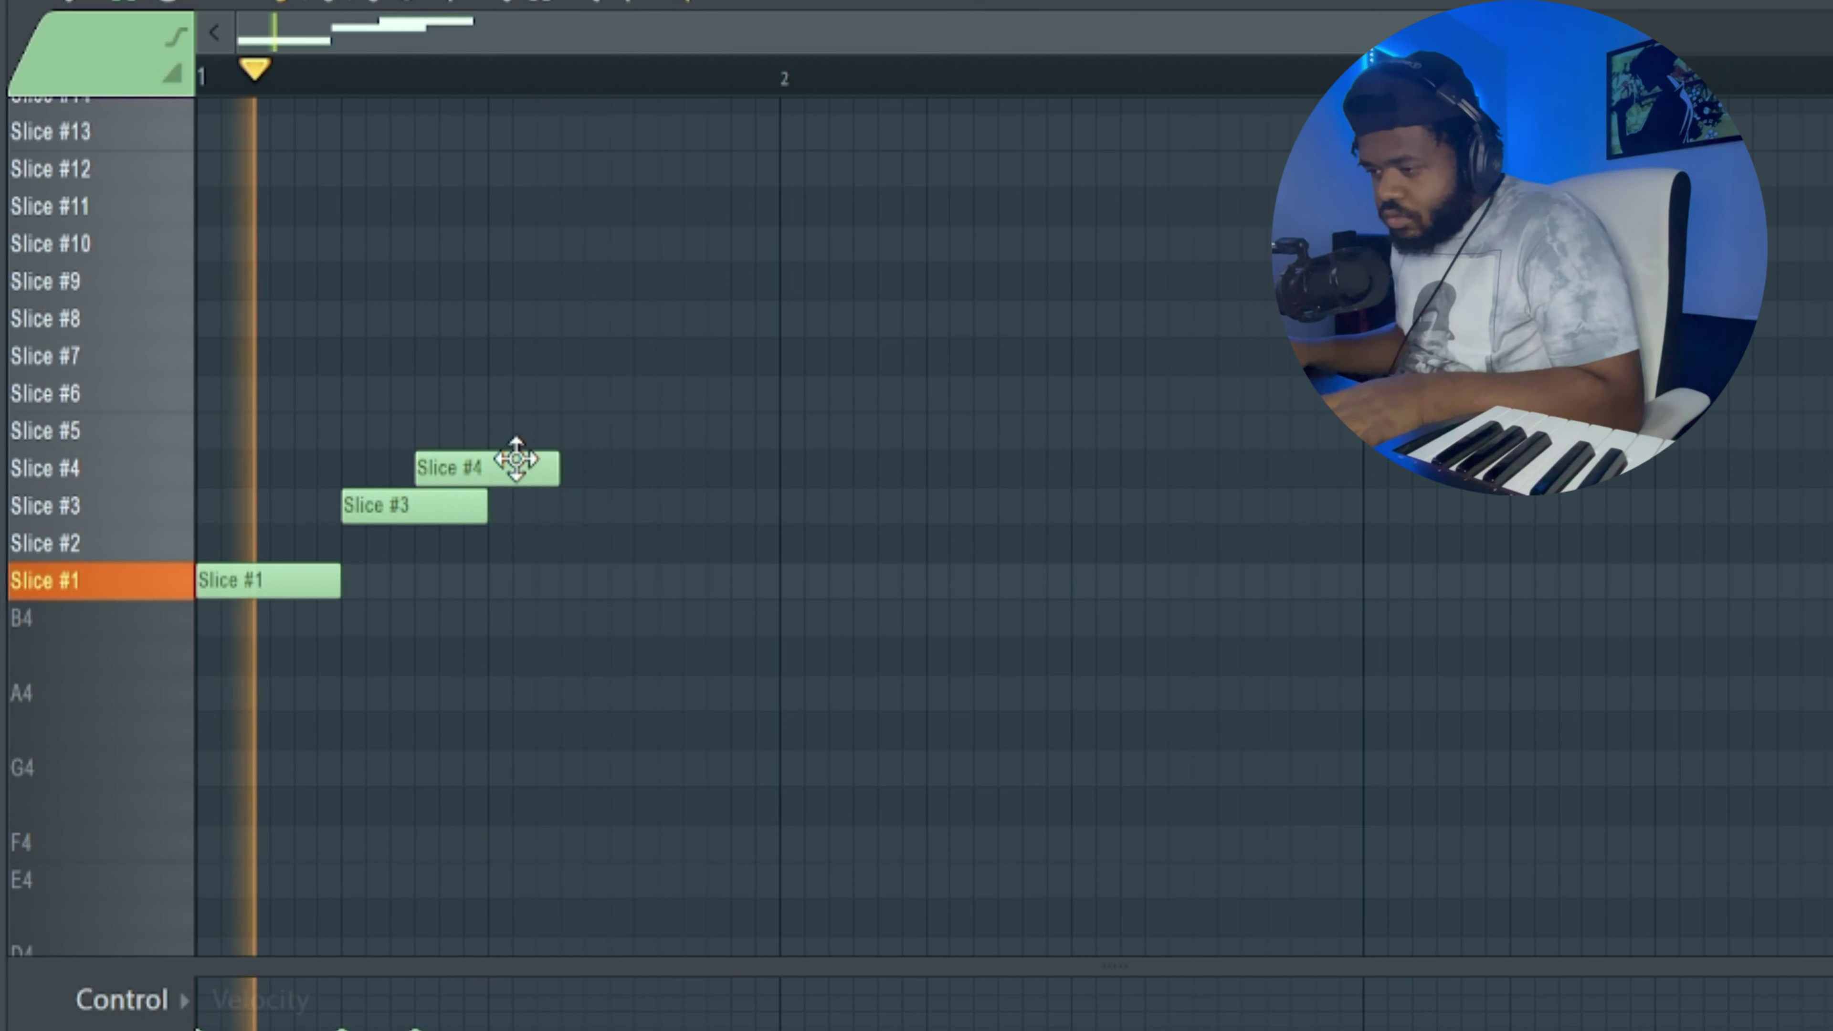
pyautogui.scroll(5, 426, 94)
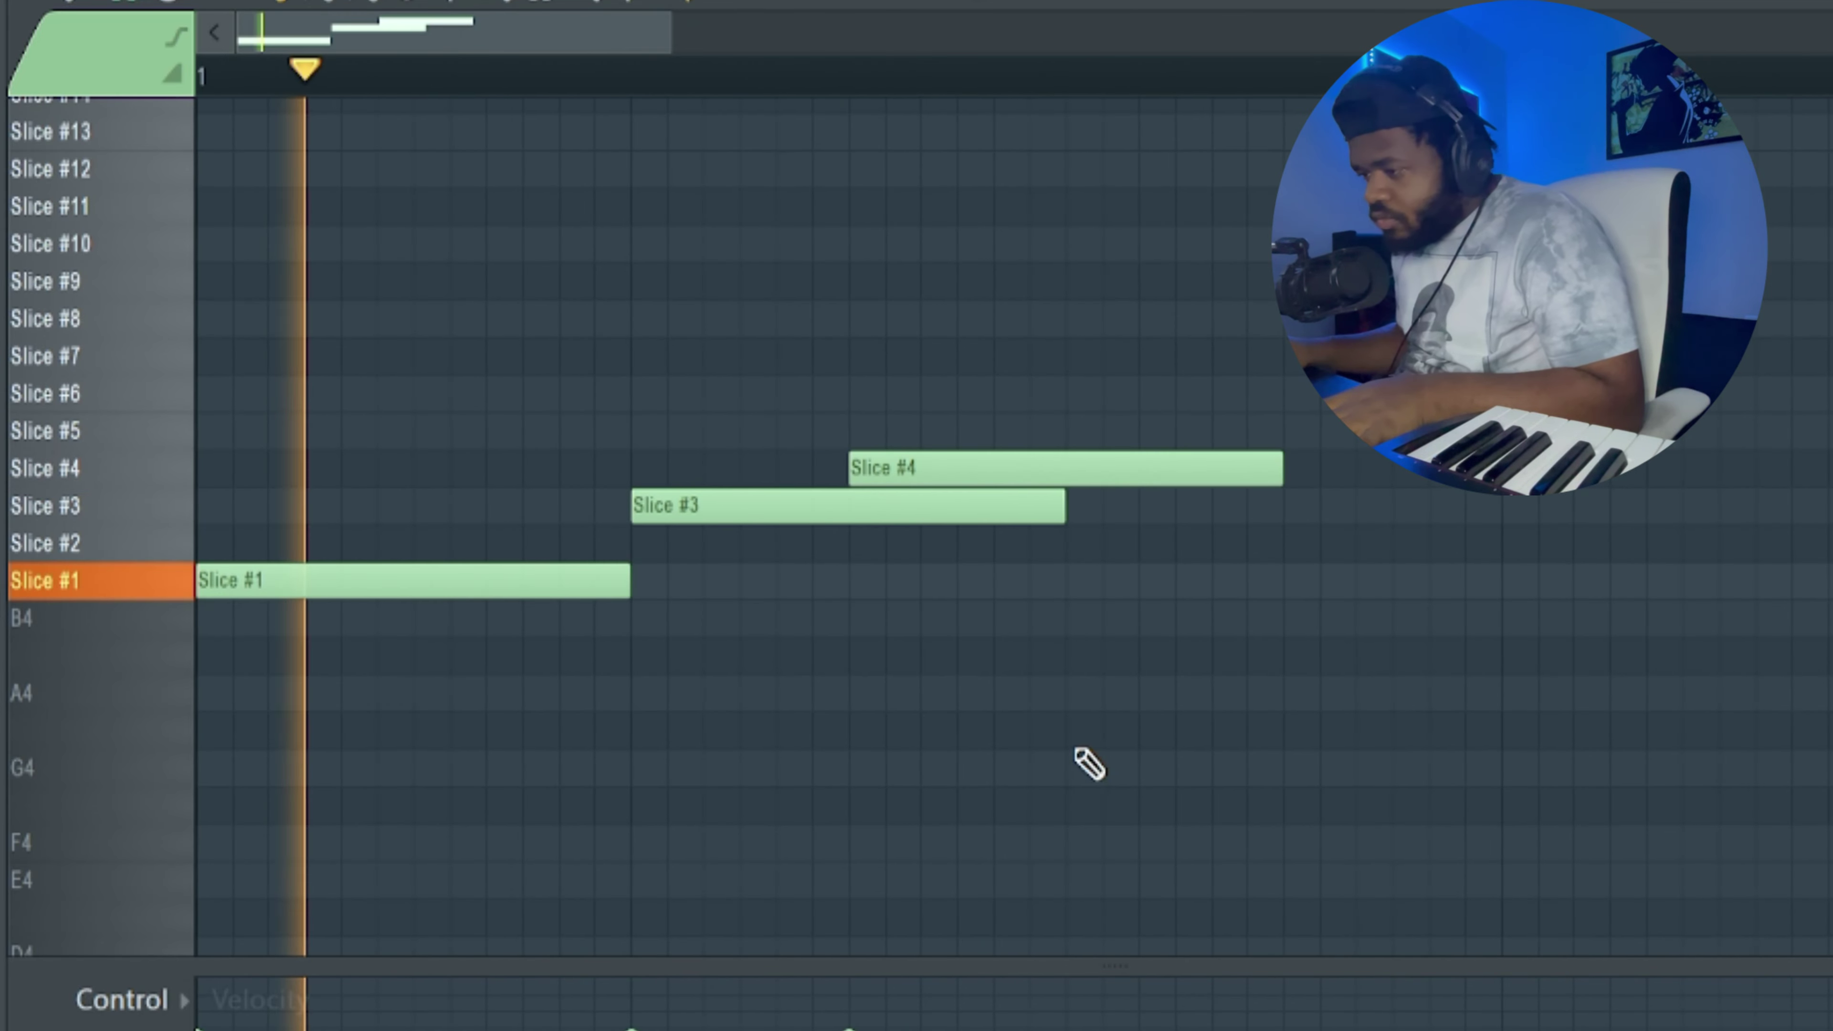
pyautogui.press('space')
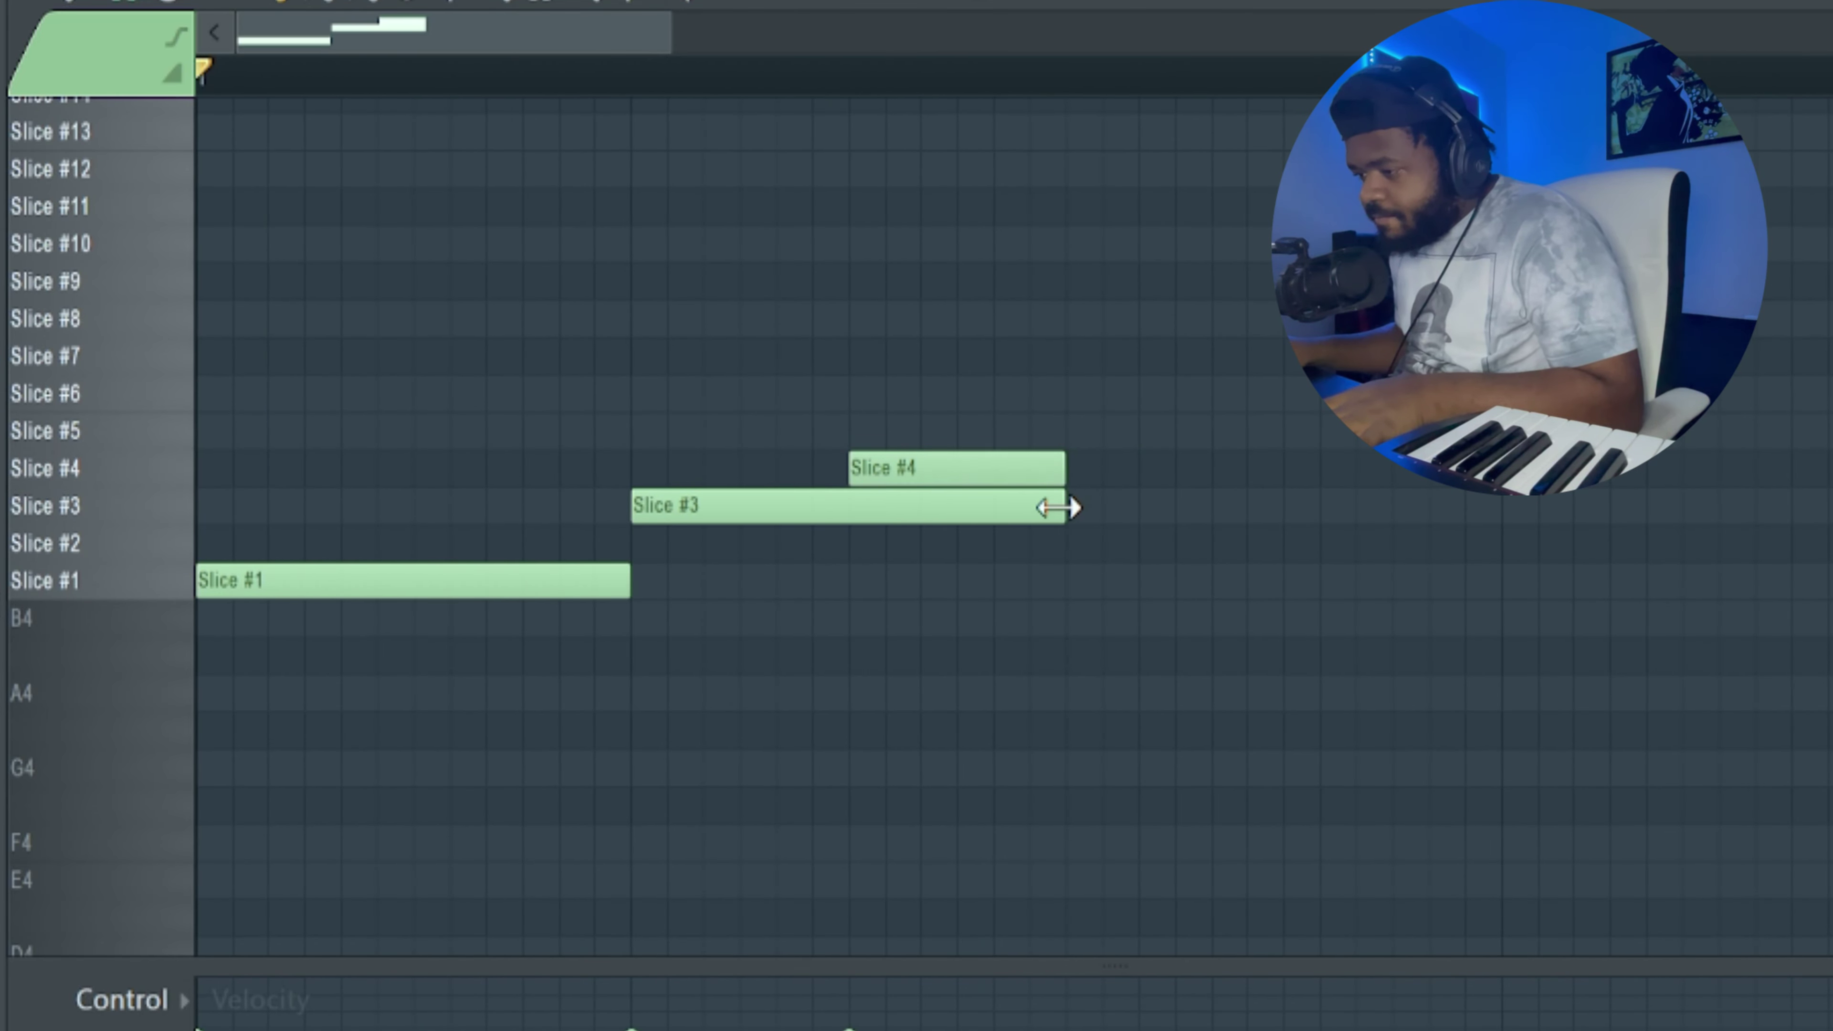
pyautogui.press('space')
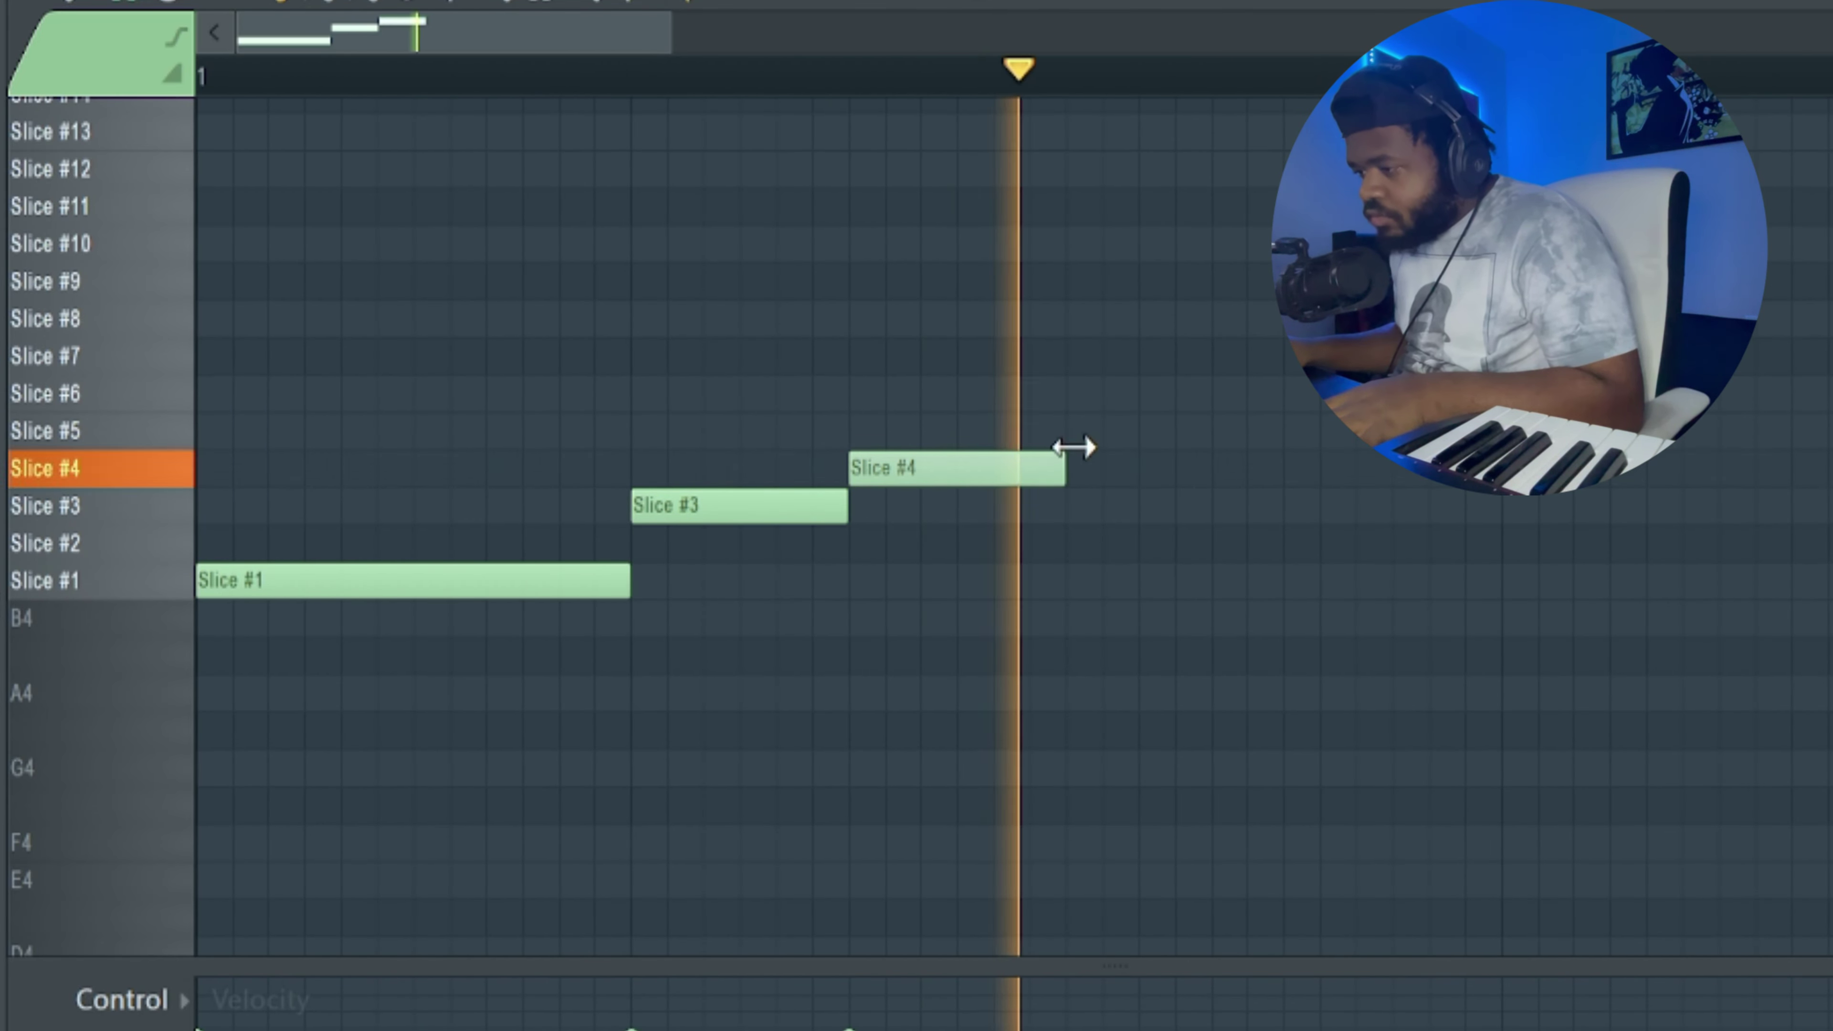
# Add consecutive half-beat notes for Slice #5, Slice #6, Slice #8 and Slice #9 after Slice #4.
pyautogui.click(1065, 430)
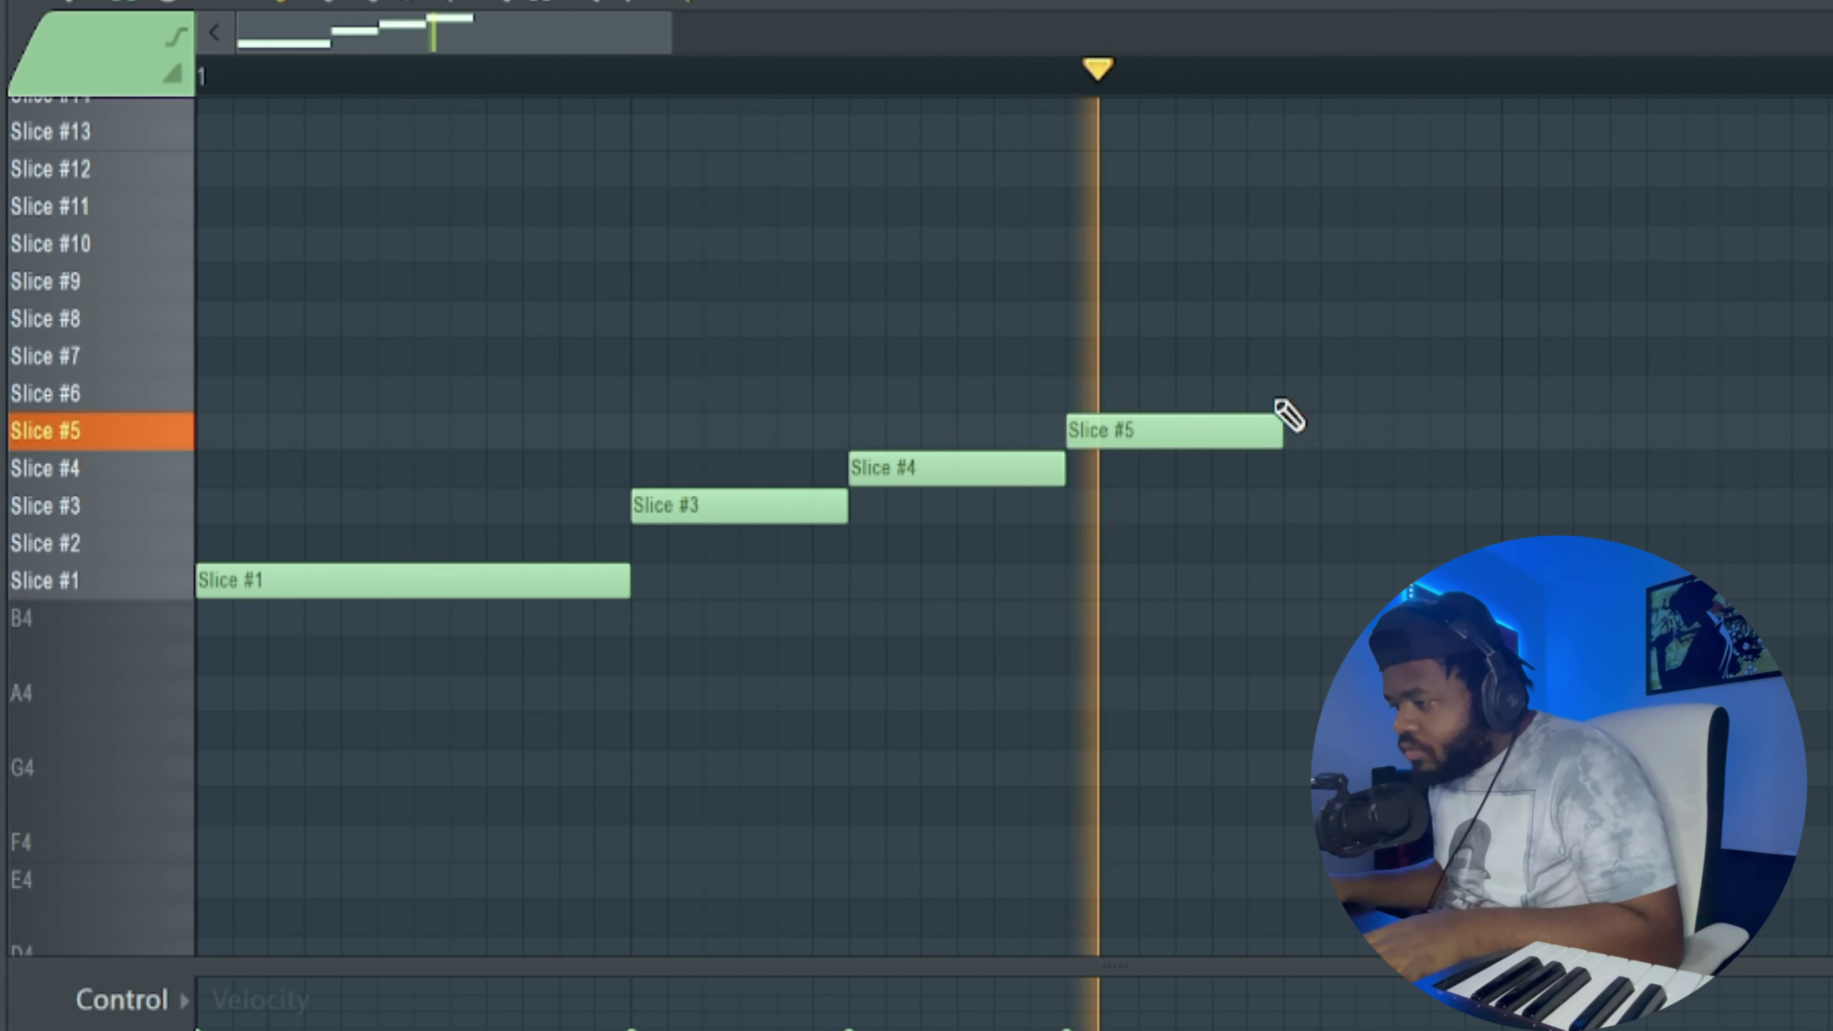
pyautogui.click(1287, 399)
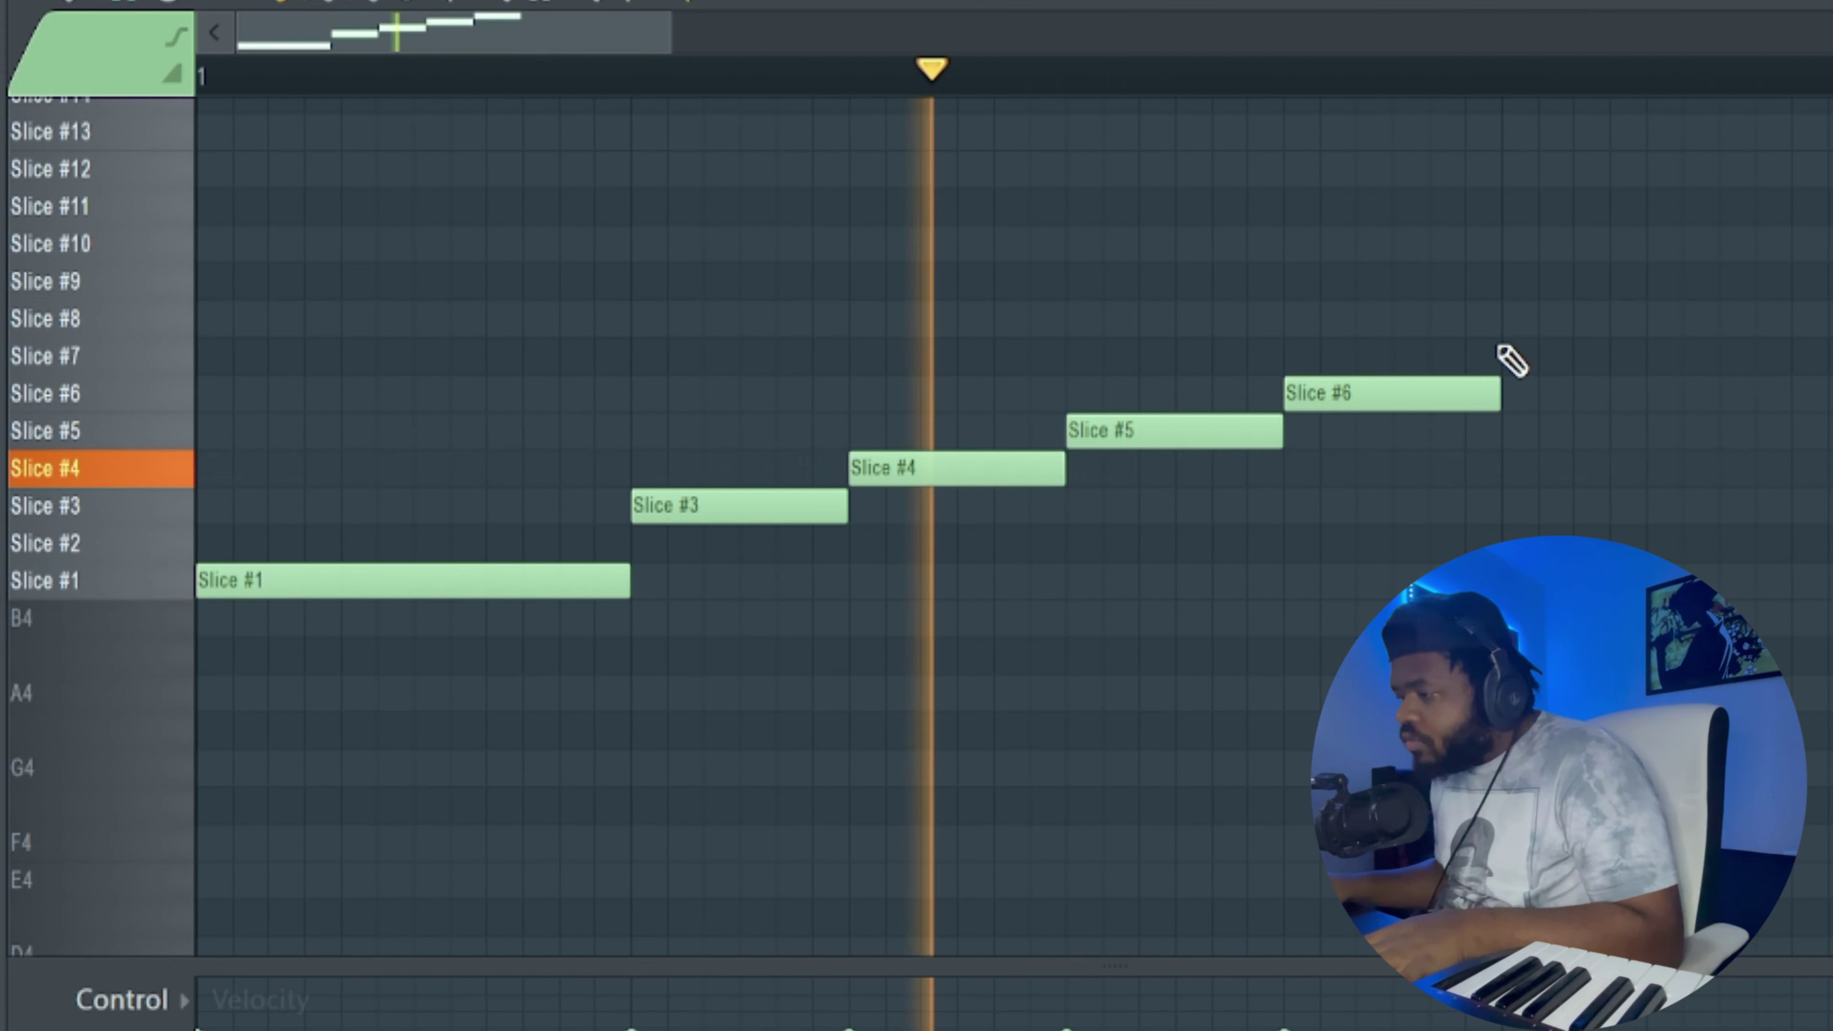
pyautogui.click(1501, 318)
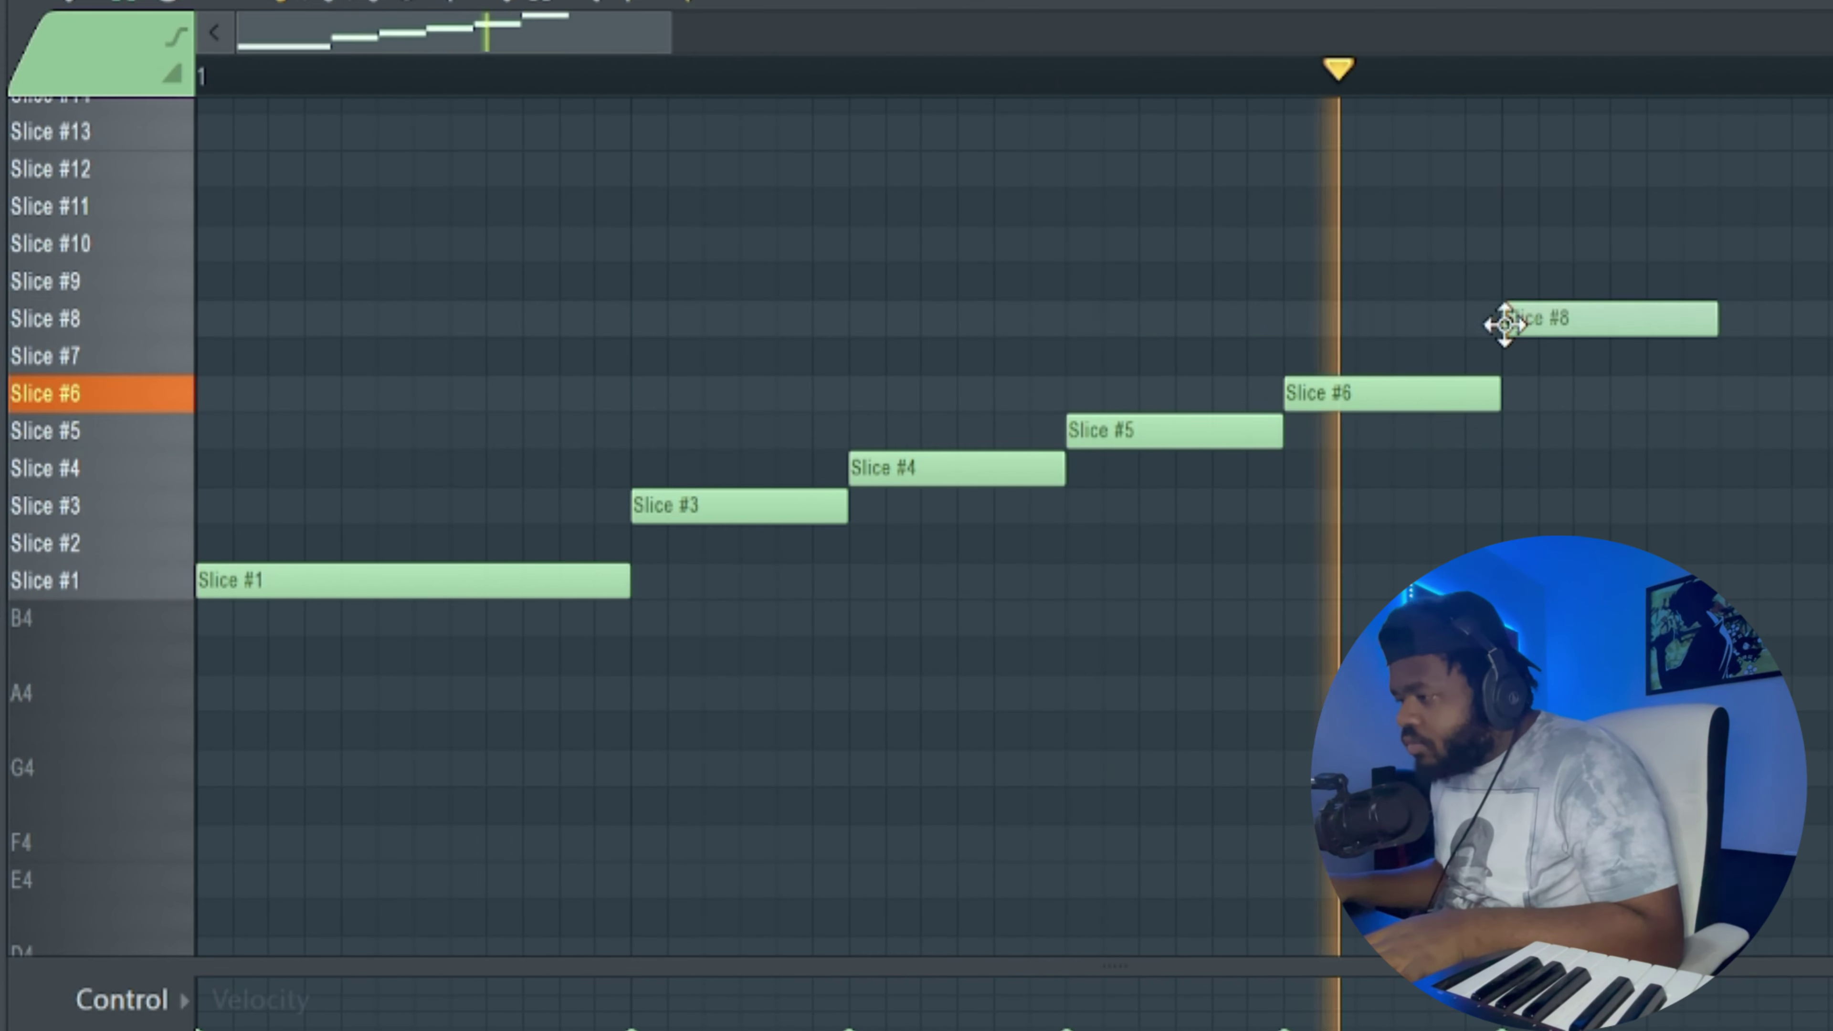
pyautogui.click(1721, 282)
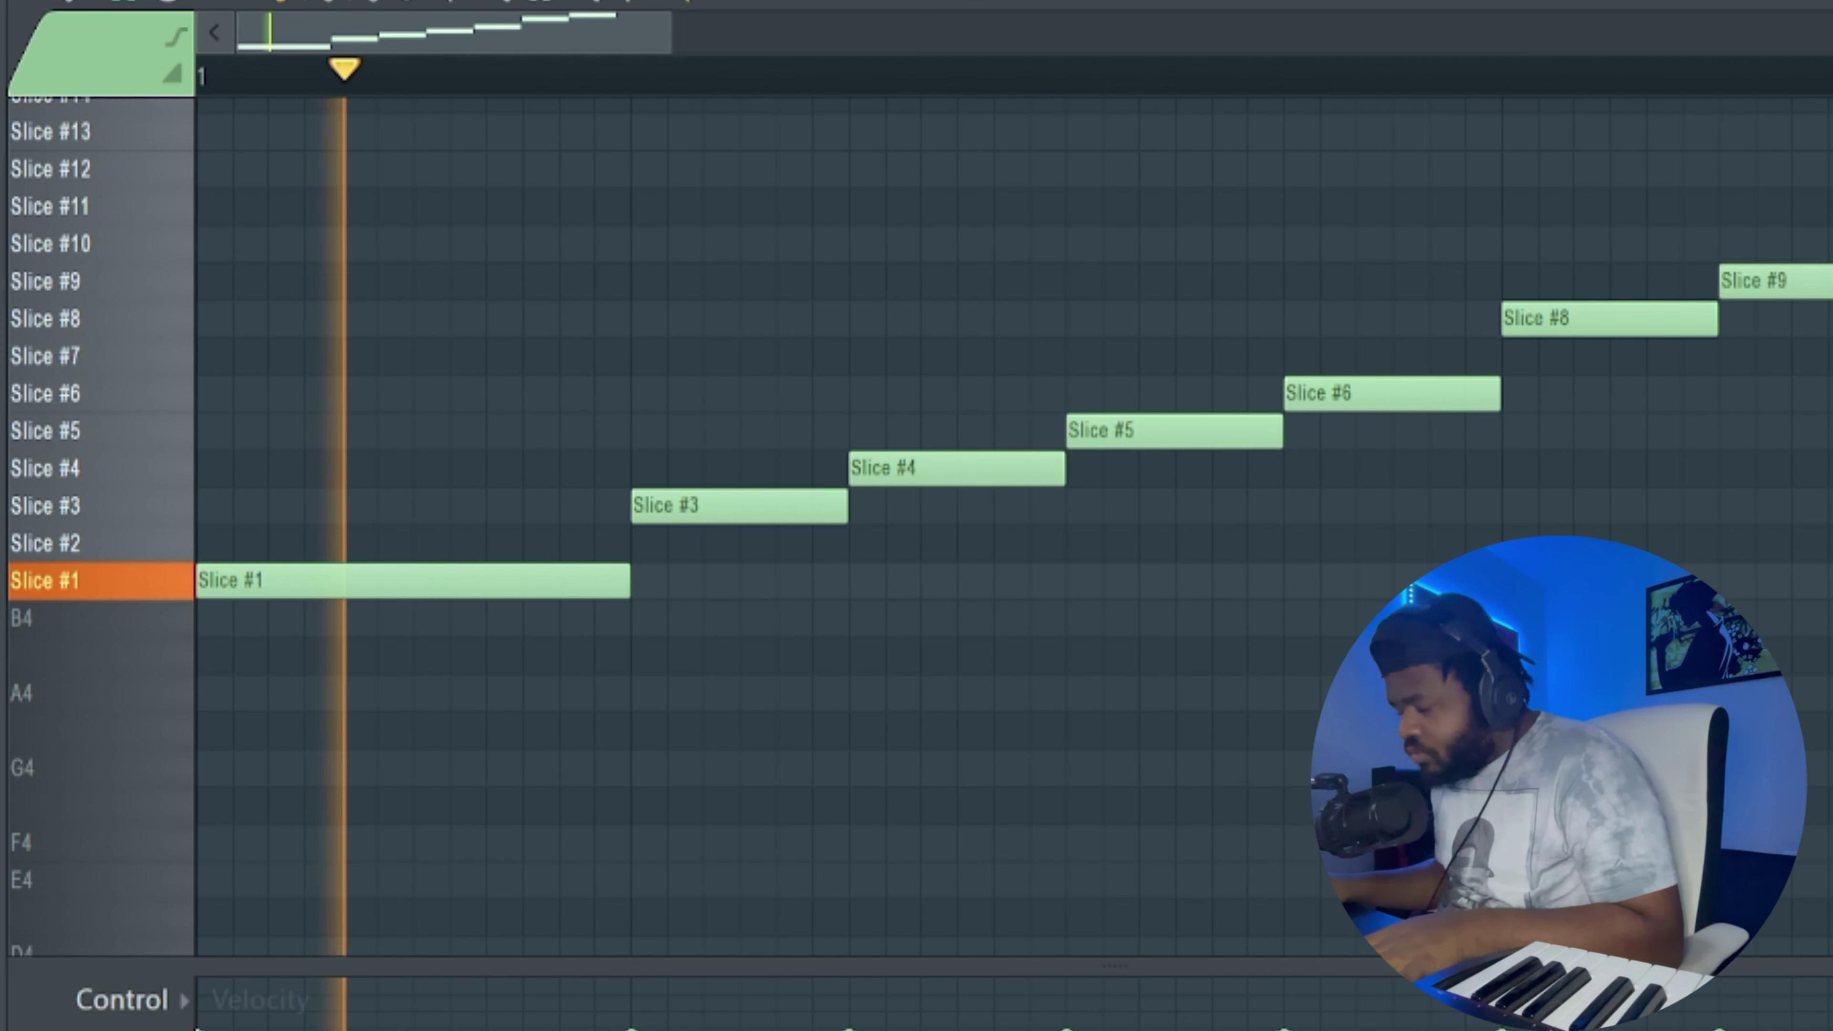
# Add half-beat Slice #12 and Slice #13 notes from bar 2, shift Slice #13 half a beat later and fill the gap with Slice #10.
pyautogui.scroll(3, 916, 527)
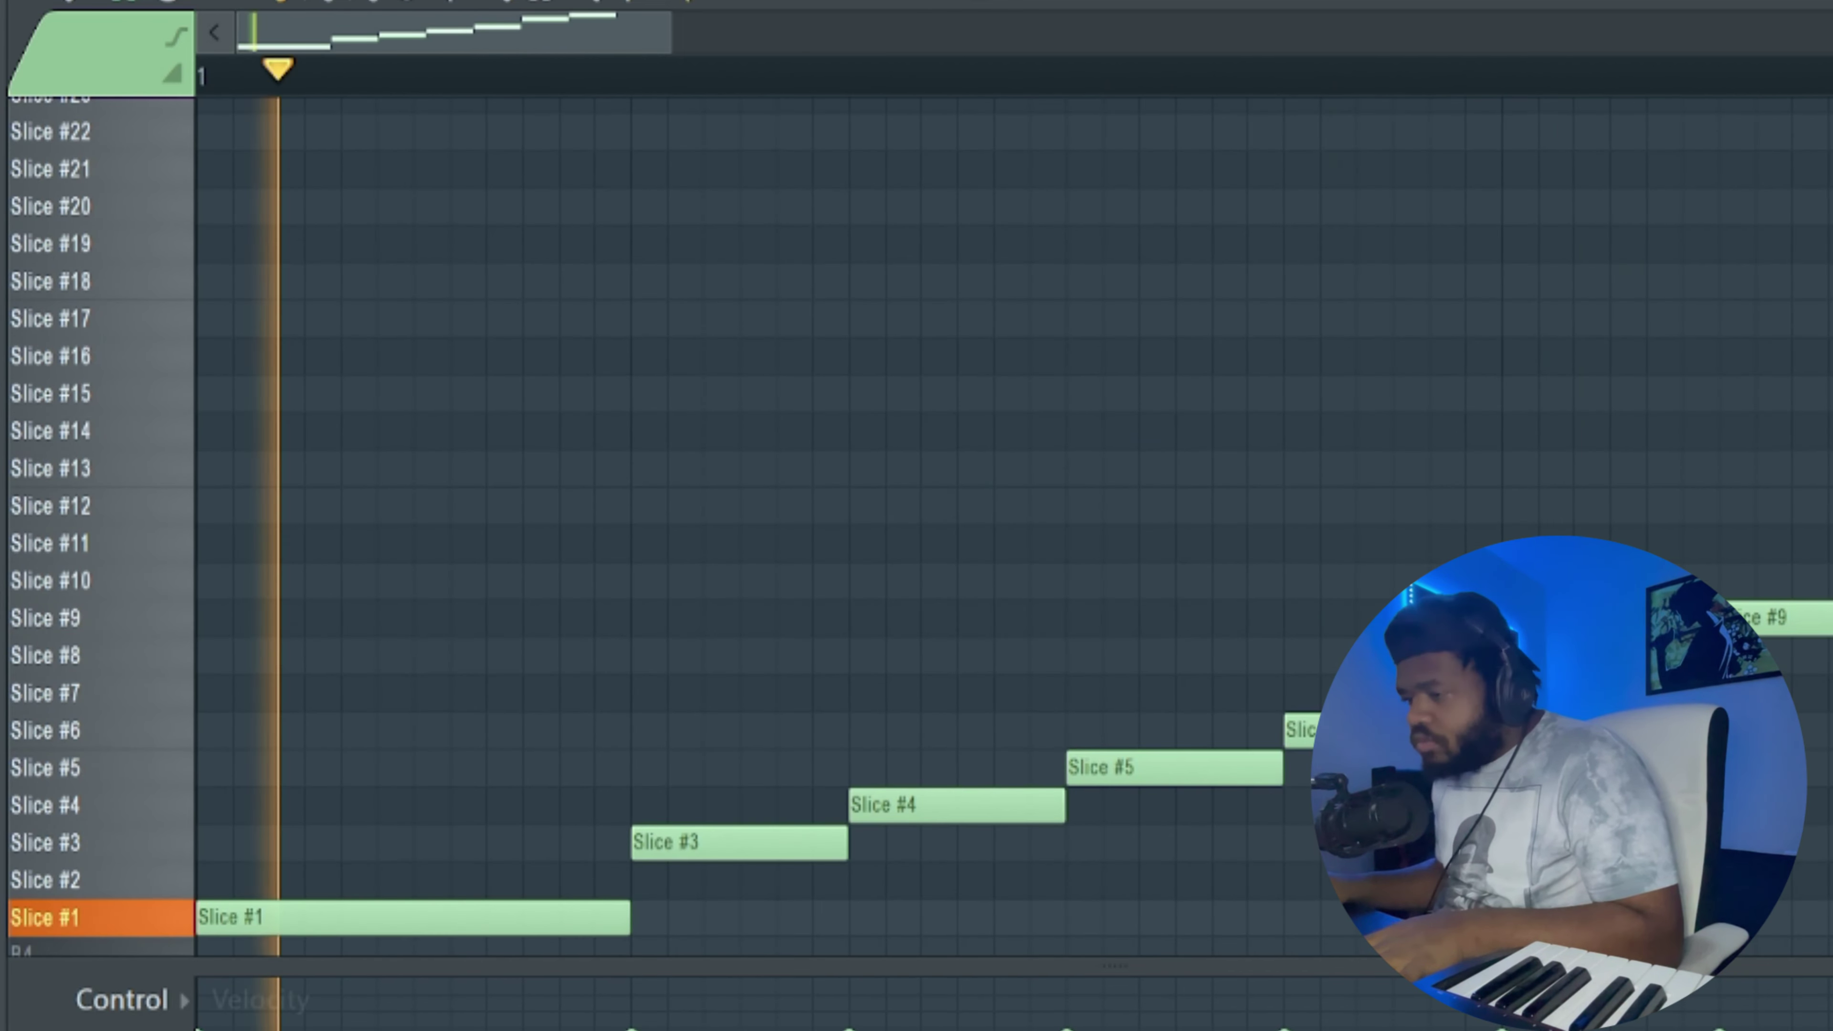
pyautogui.moveTo(389, 38); pyautogui.dragTo(644, 158)
pyautogui.click(747, 507)
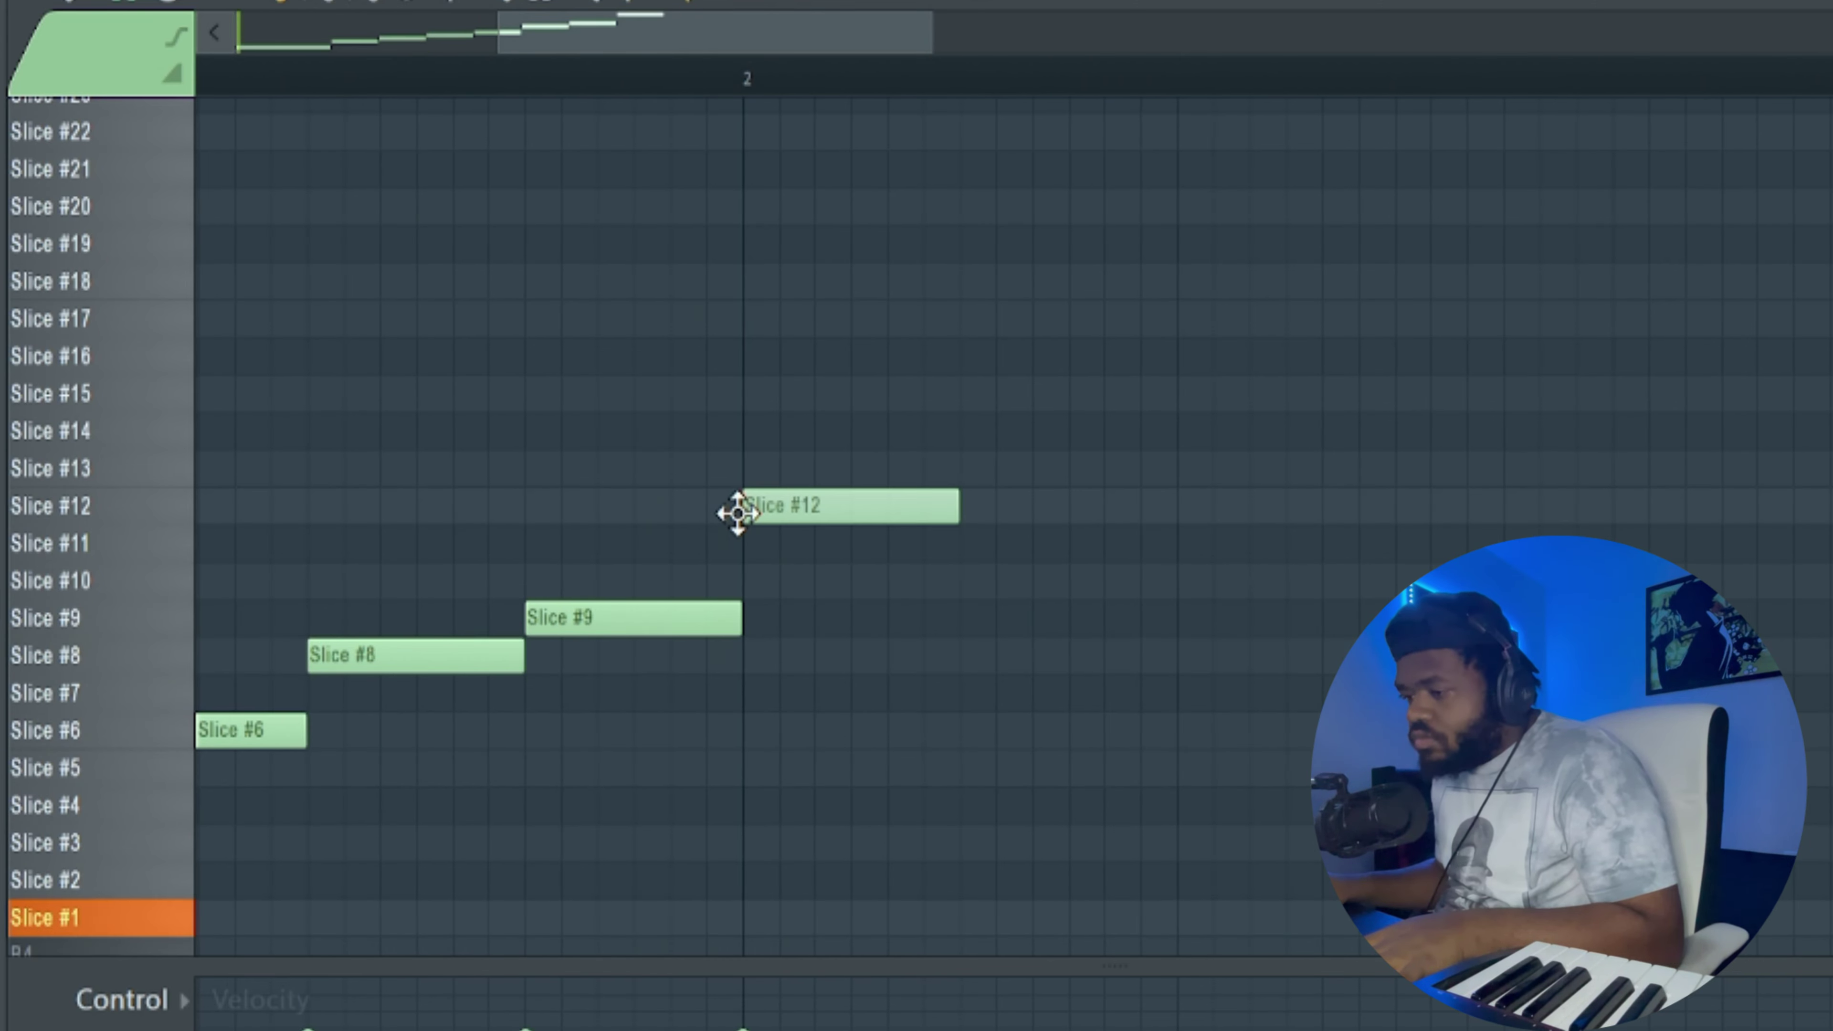
pyautogui.click(965, 467)
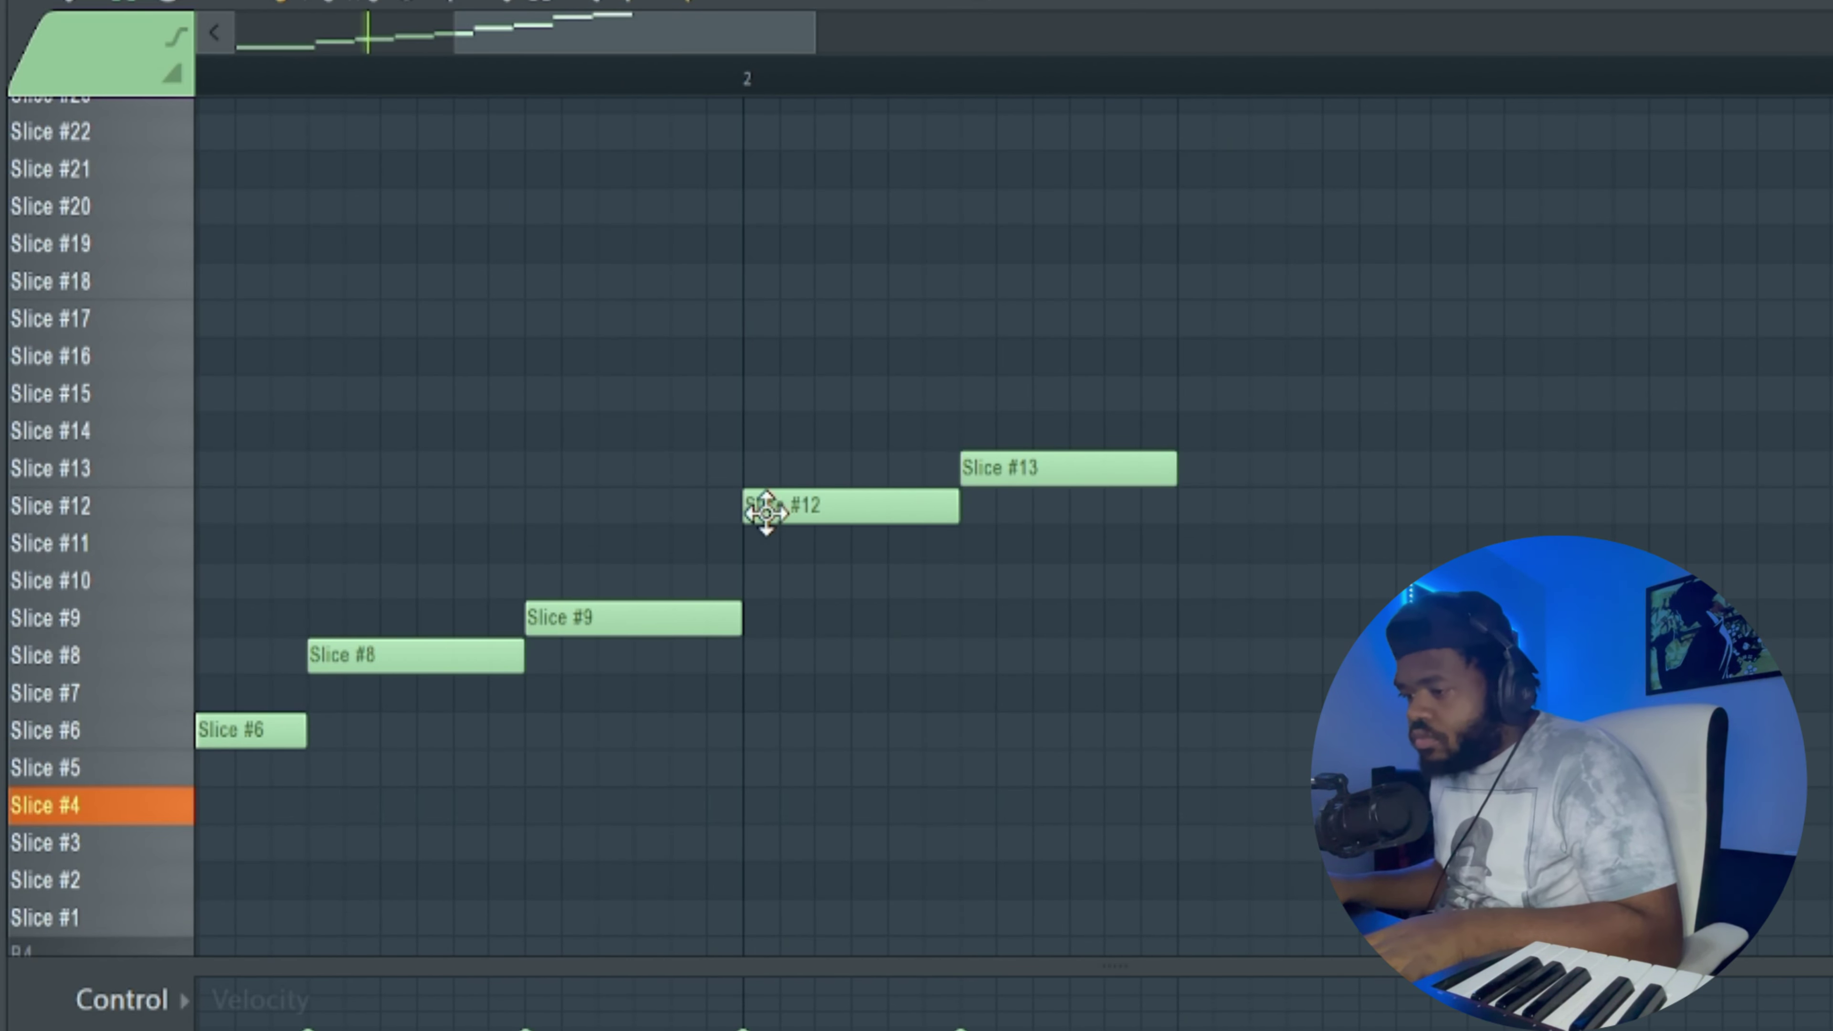
pyautogui.moveTo(1010, 466); pyautogui.dragTo(1236, 444)
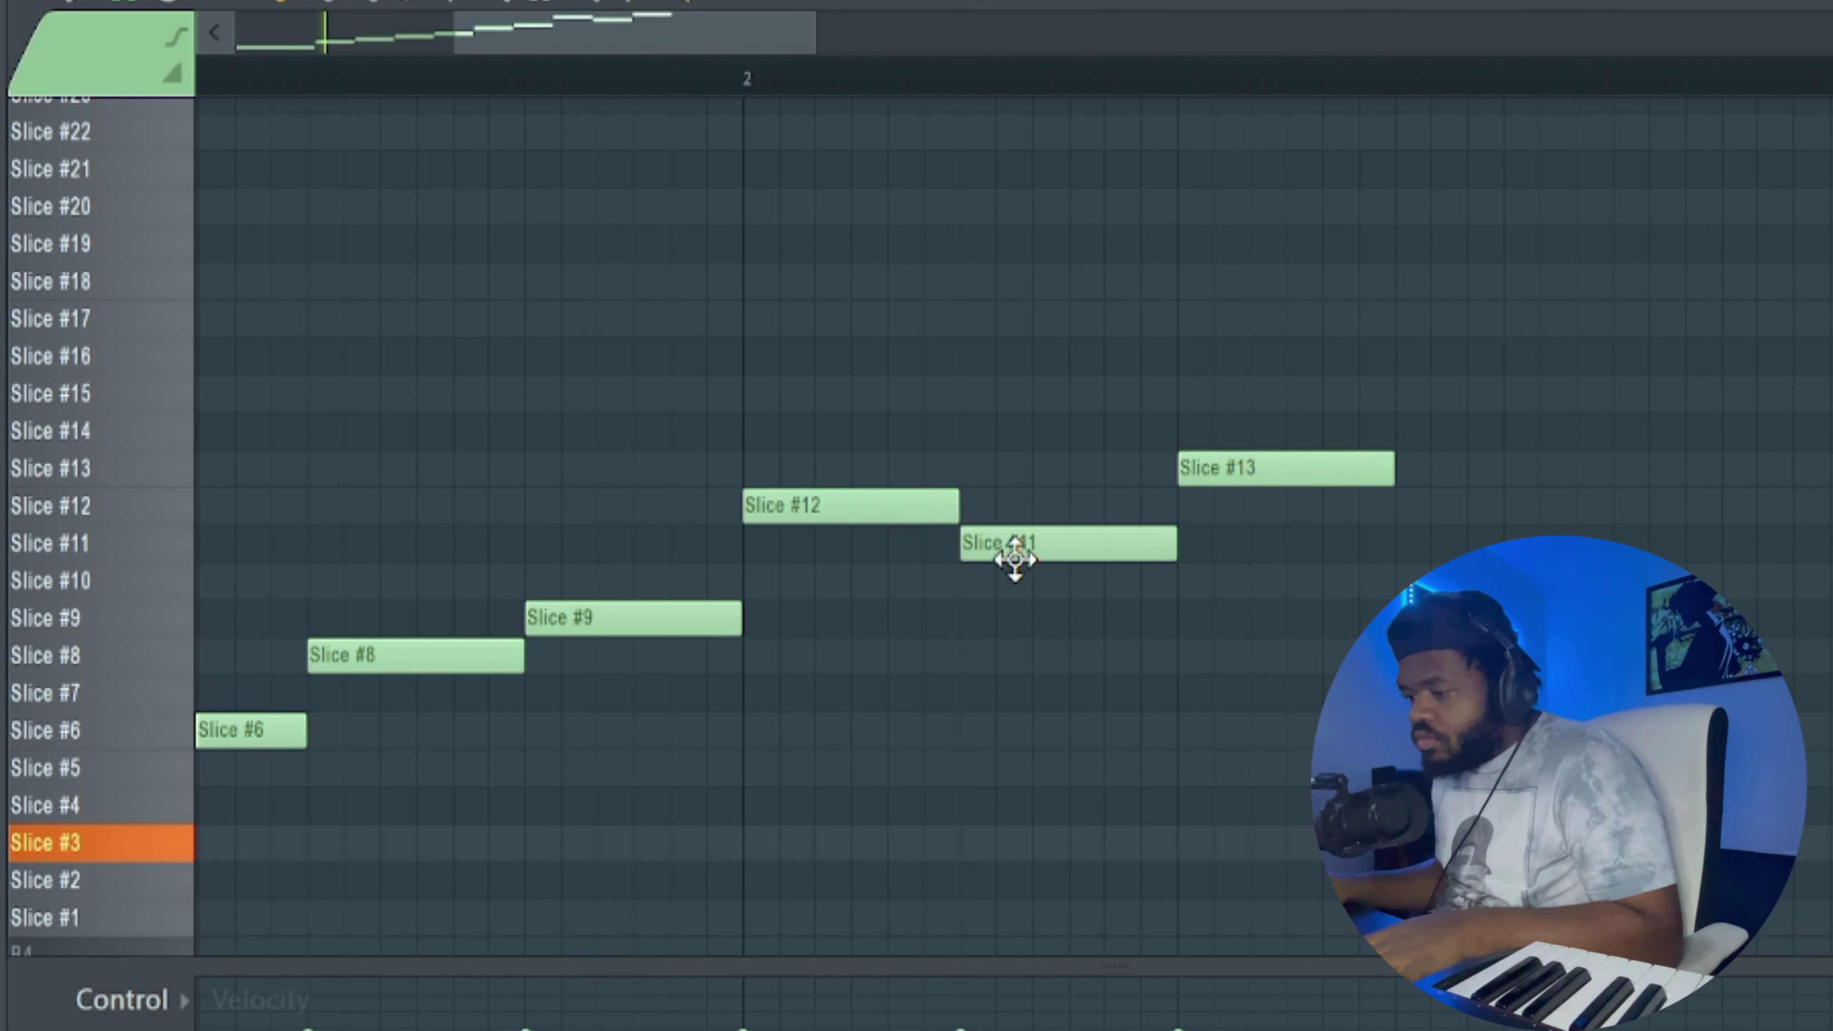
pyautogui.moveTo(1014, 590); pyautogui.dragTo(1010, 594)
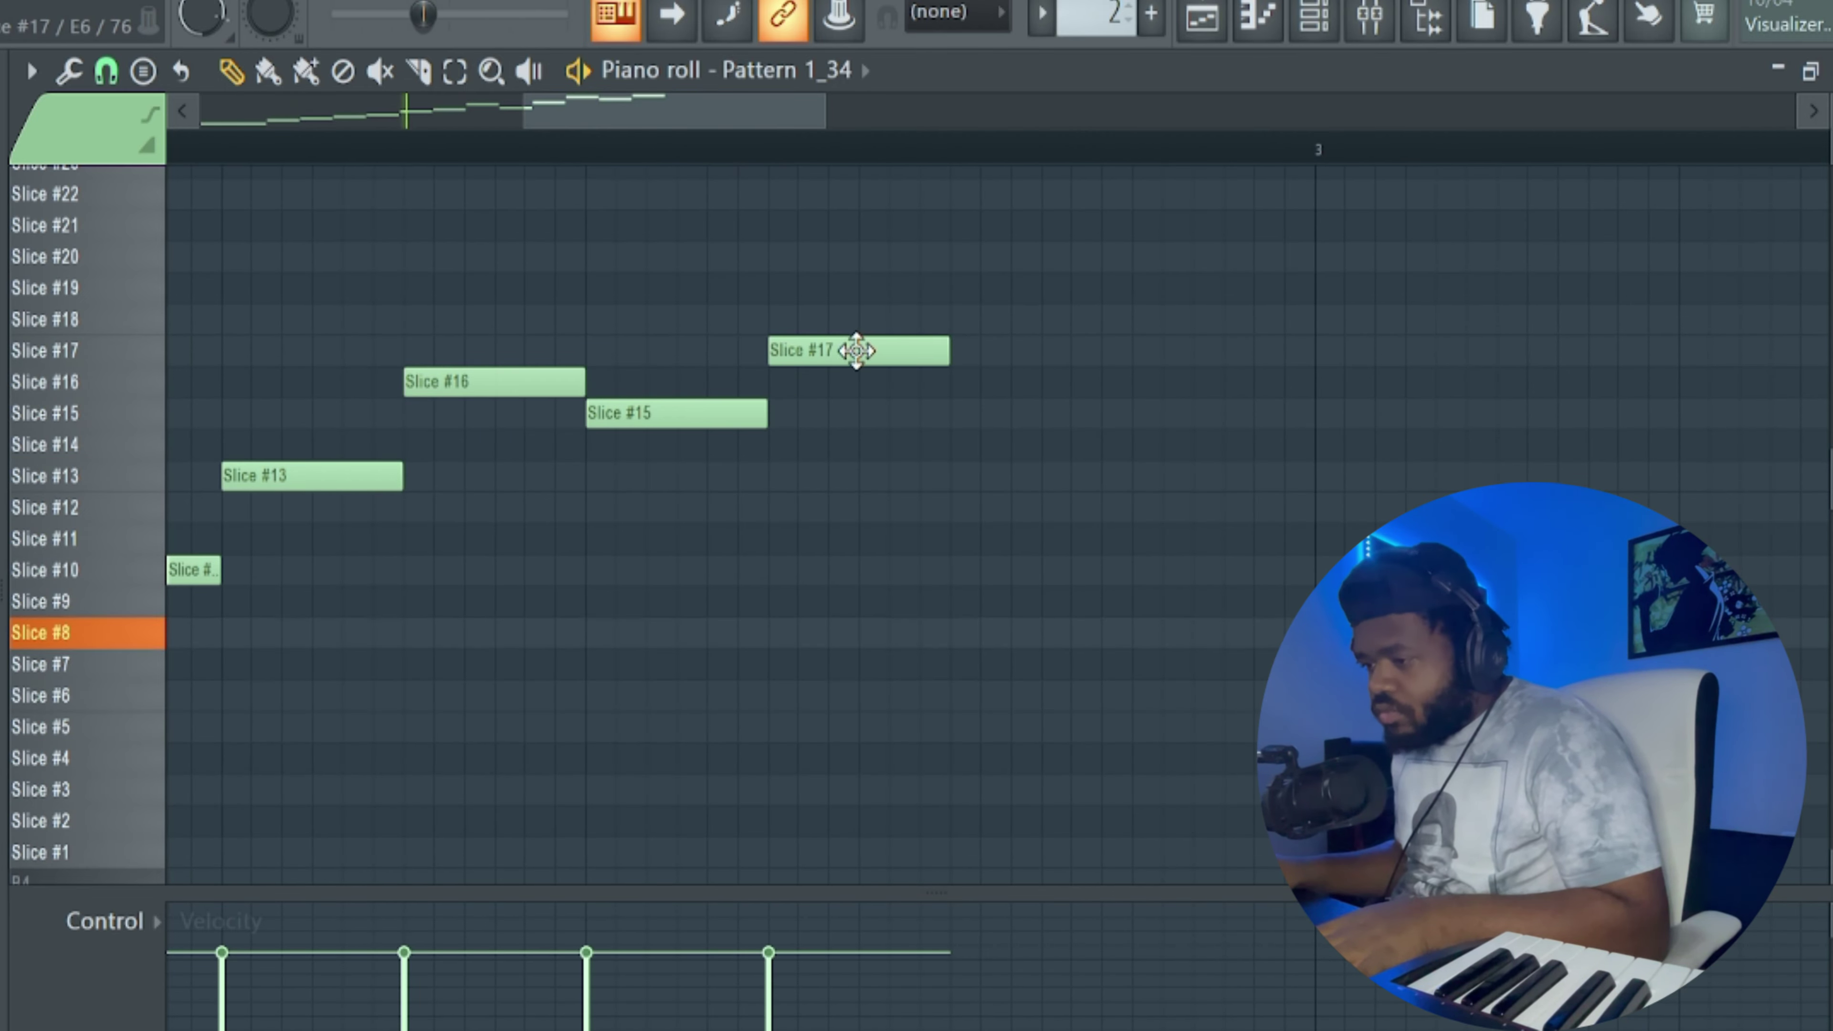
# Move the final slice note down to Slice #11 and add half-beat Slice #17 and Slice #18 notes after it, up to bar 3.
pyautogui.moveTo(863, 475); pyautogui.dragTo(855, 507)
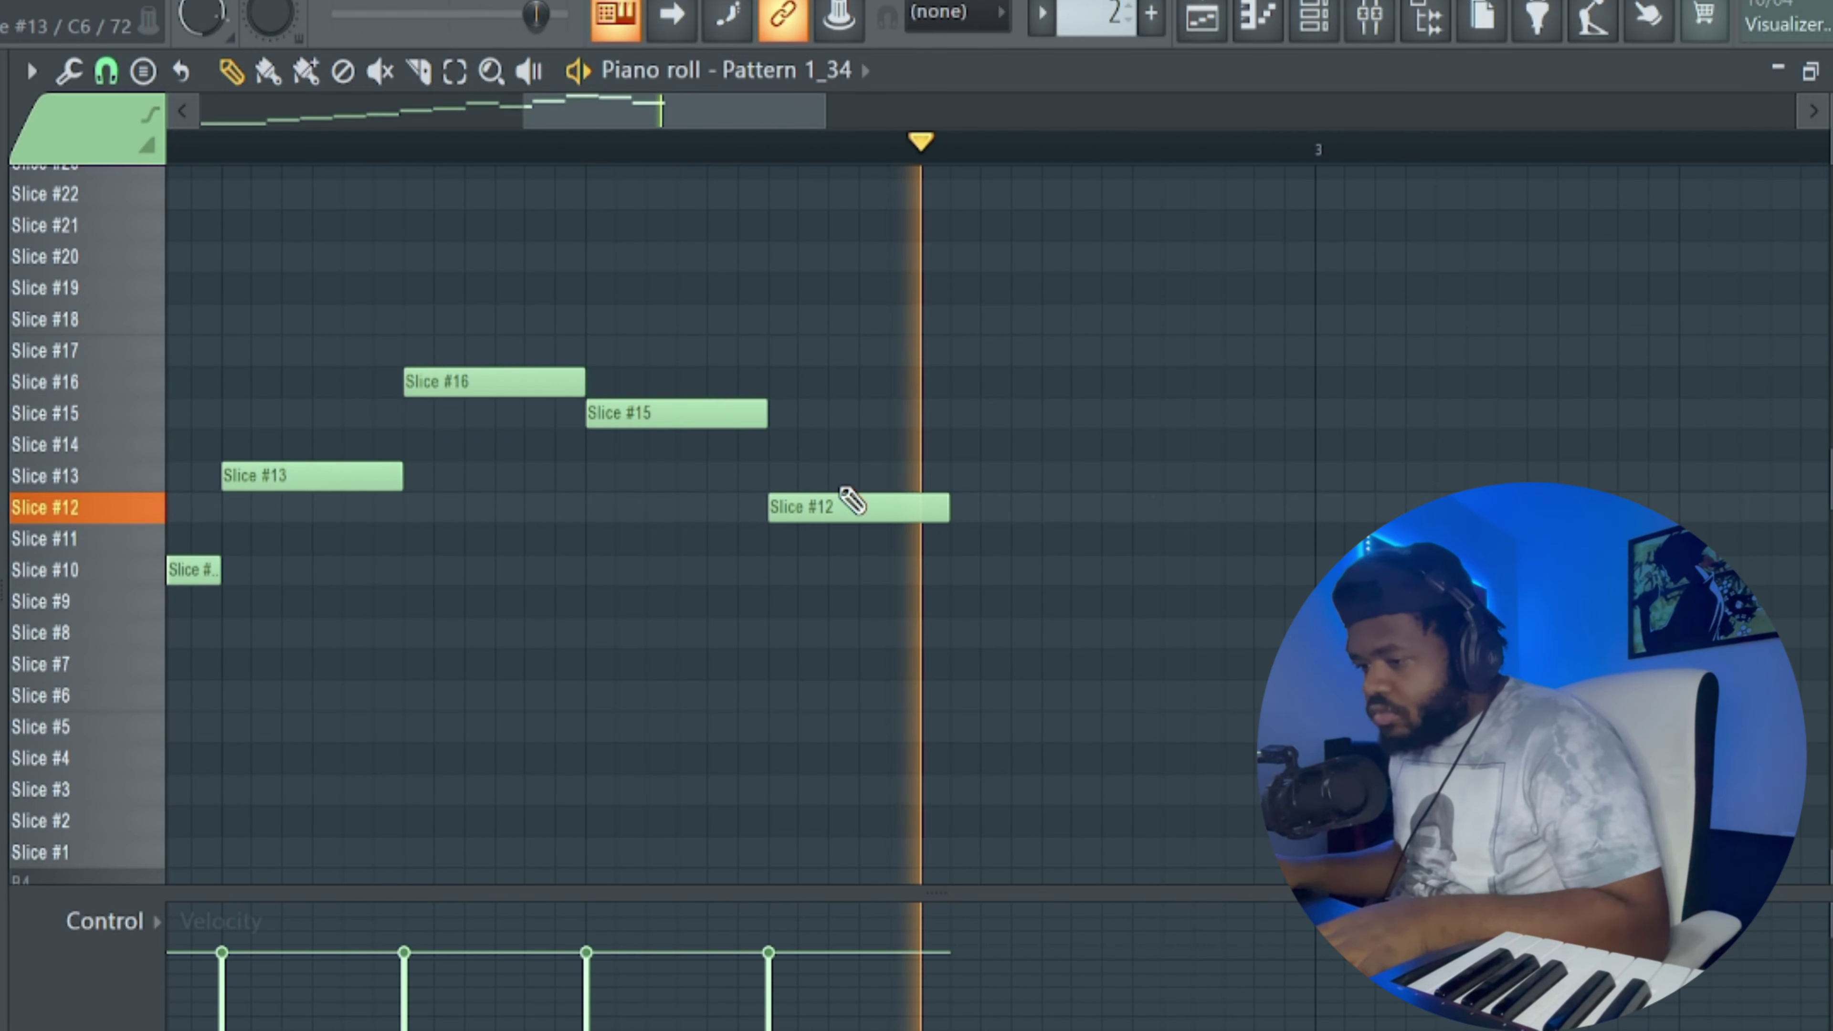
pyautogui.scroll(-3, 732, 155)
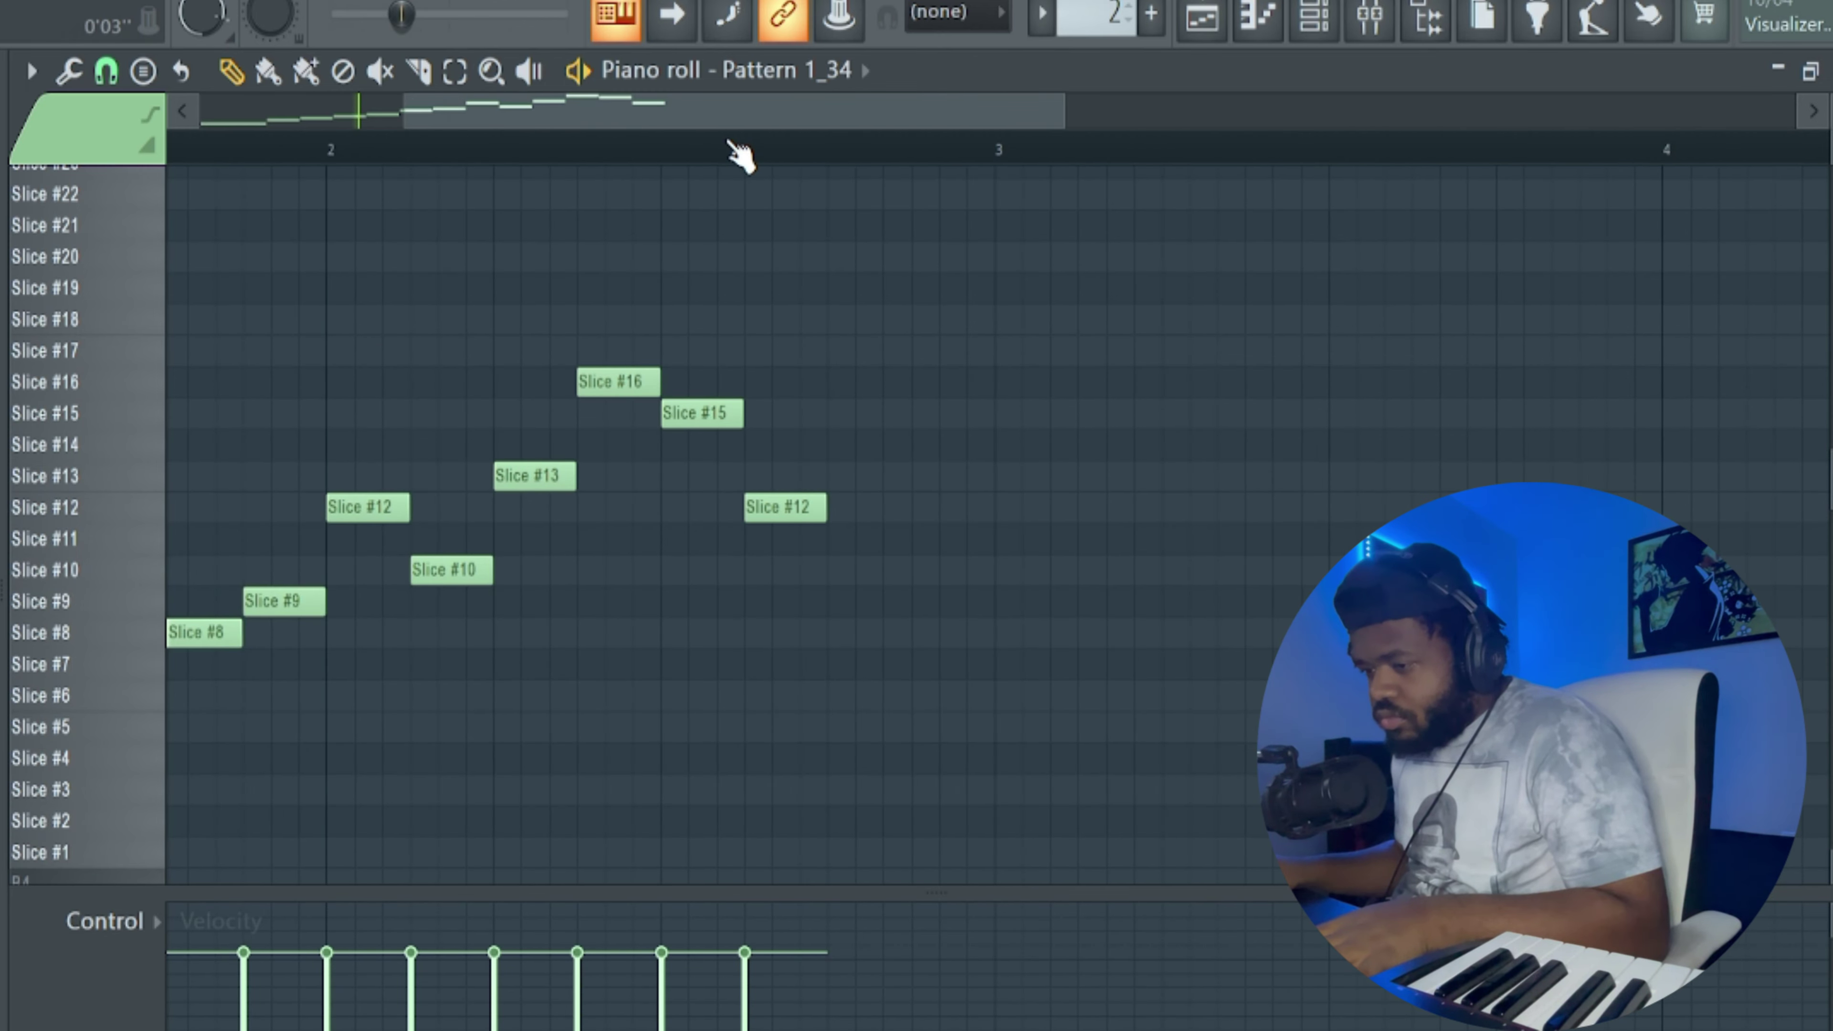
pyautogui.moveTo(780, 514); pyautogui.dragTo(779, 543)
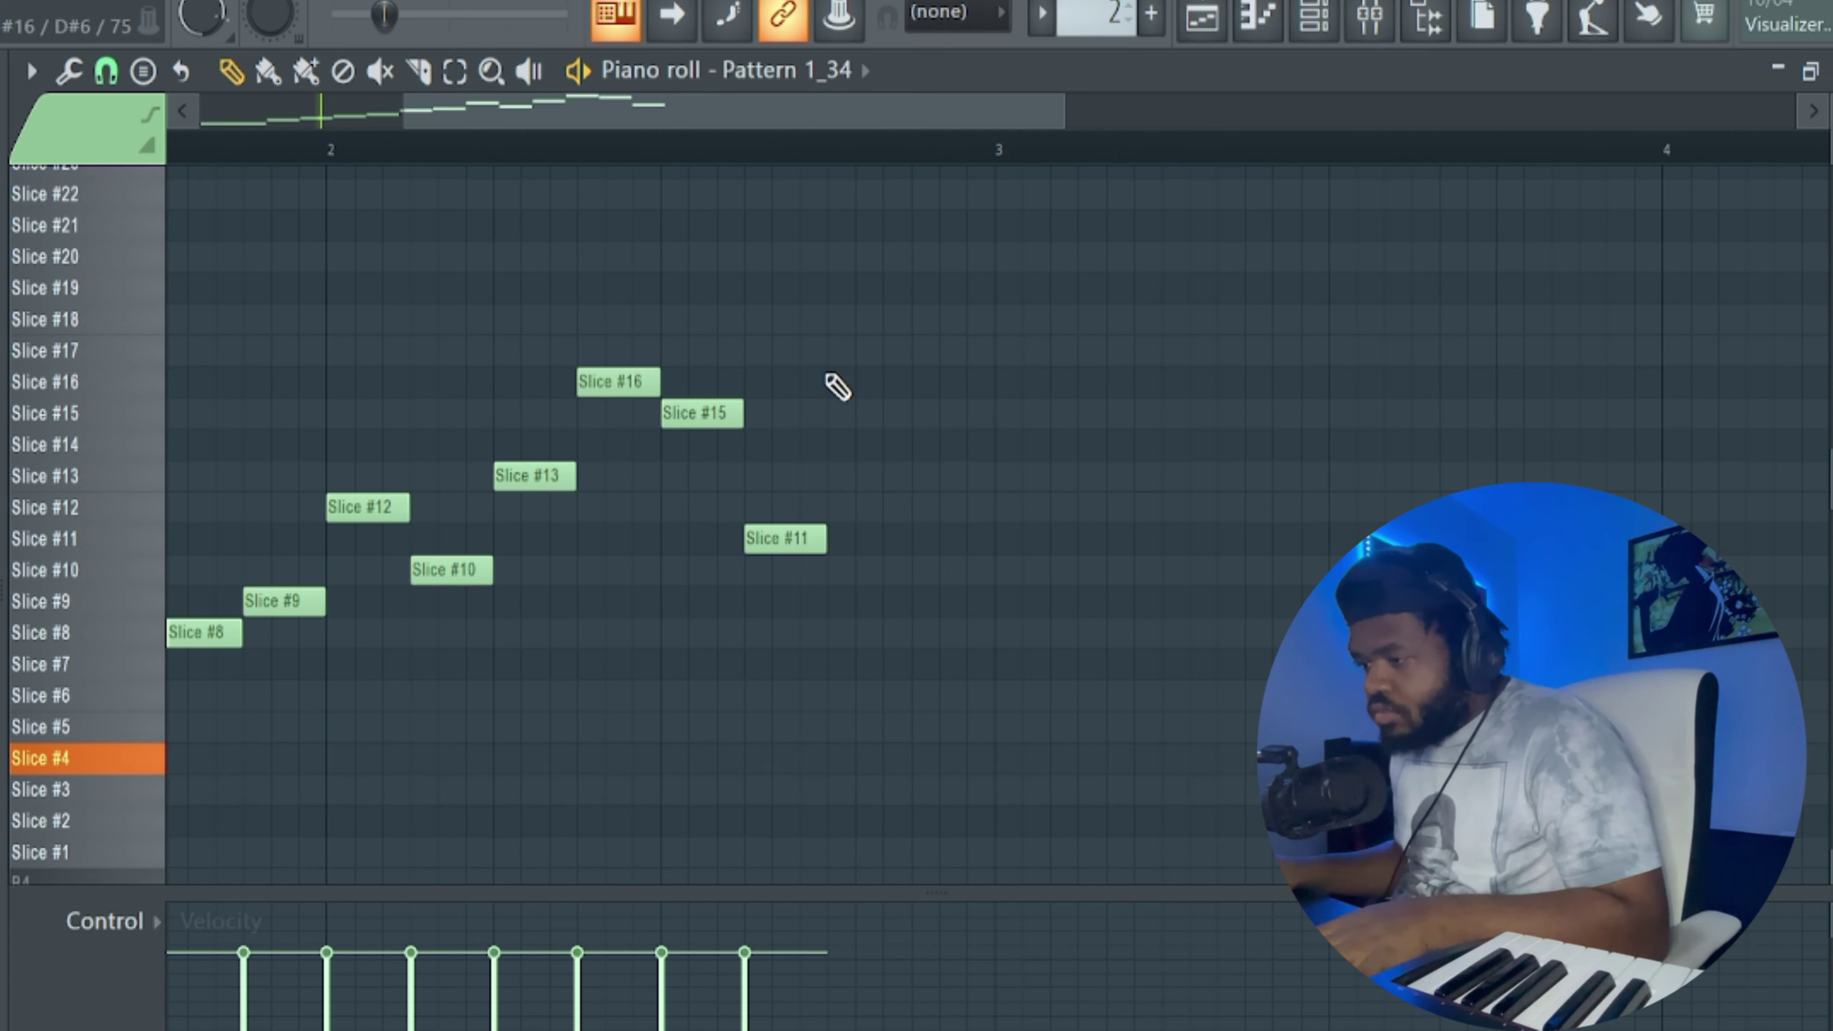
pyautogui.moveTo(822, 361); pyautogui.dragTo(829, 361)
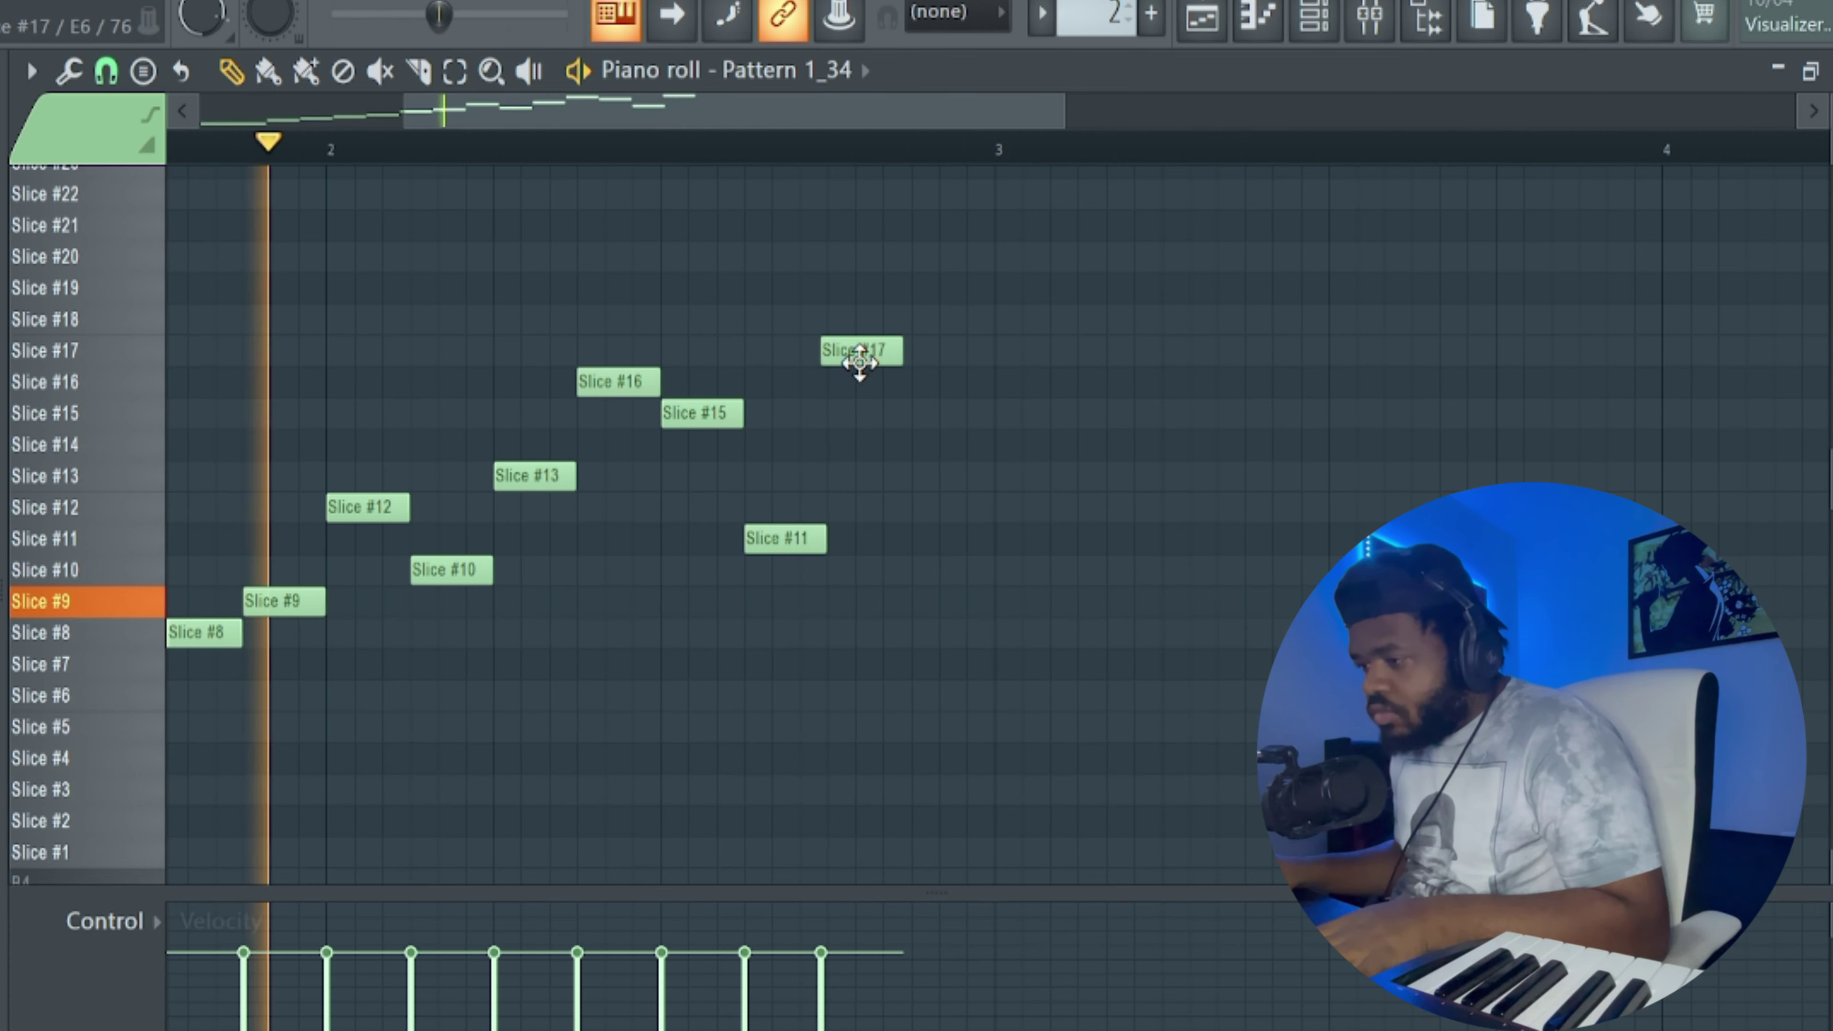
pyautogui.click(918, 321)
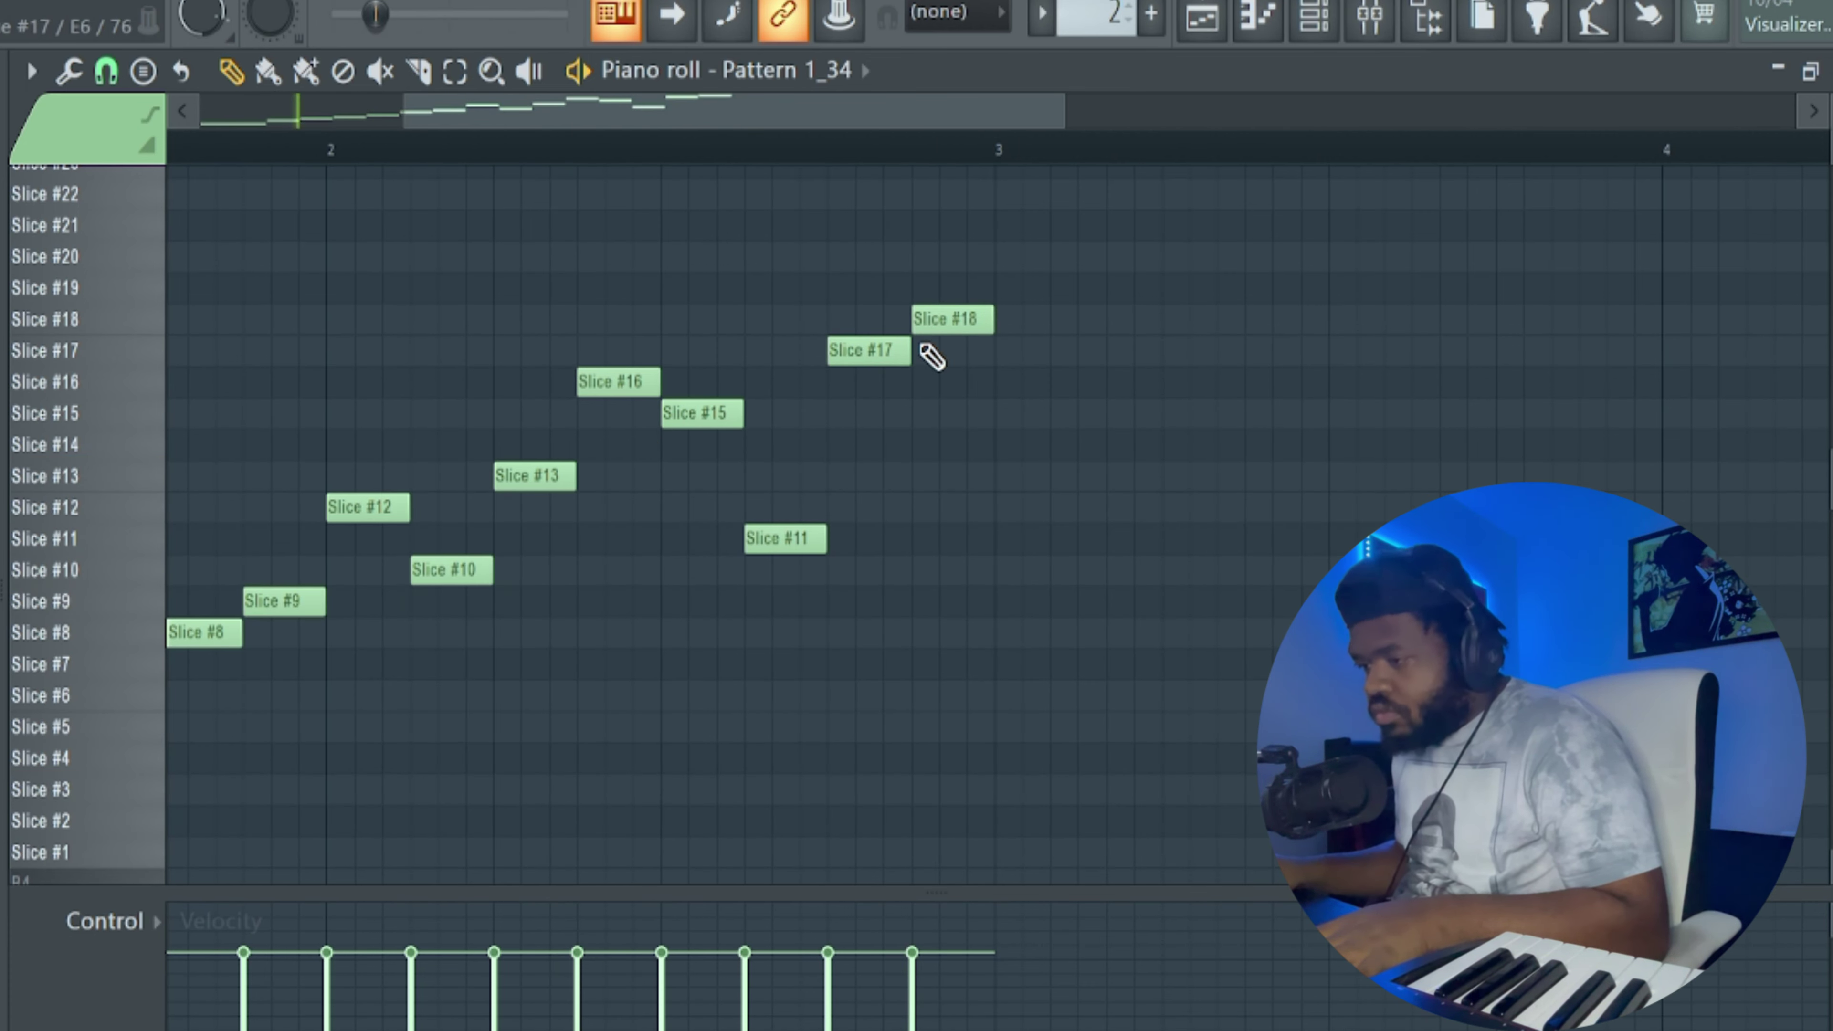
pyautogui.moveTo(858, 351); pyautogui.dragTo(937, 252)
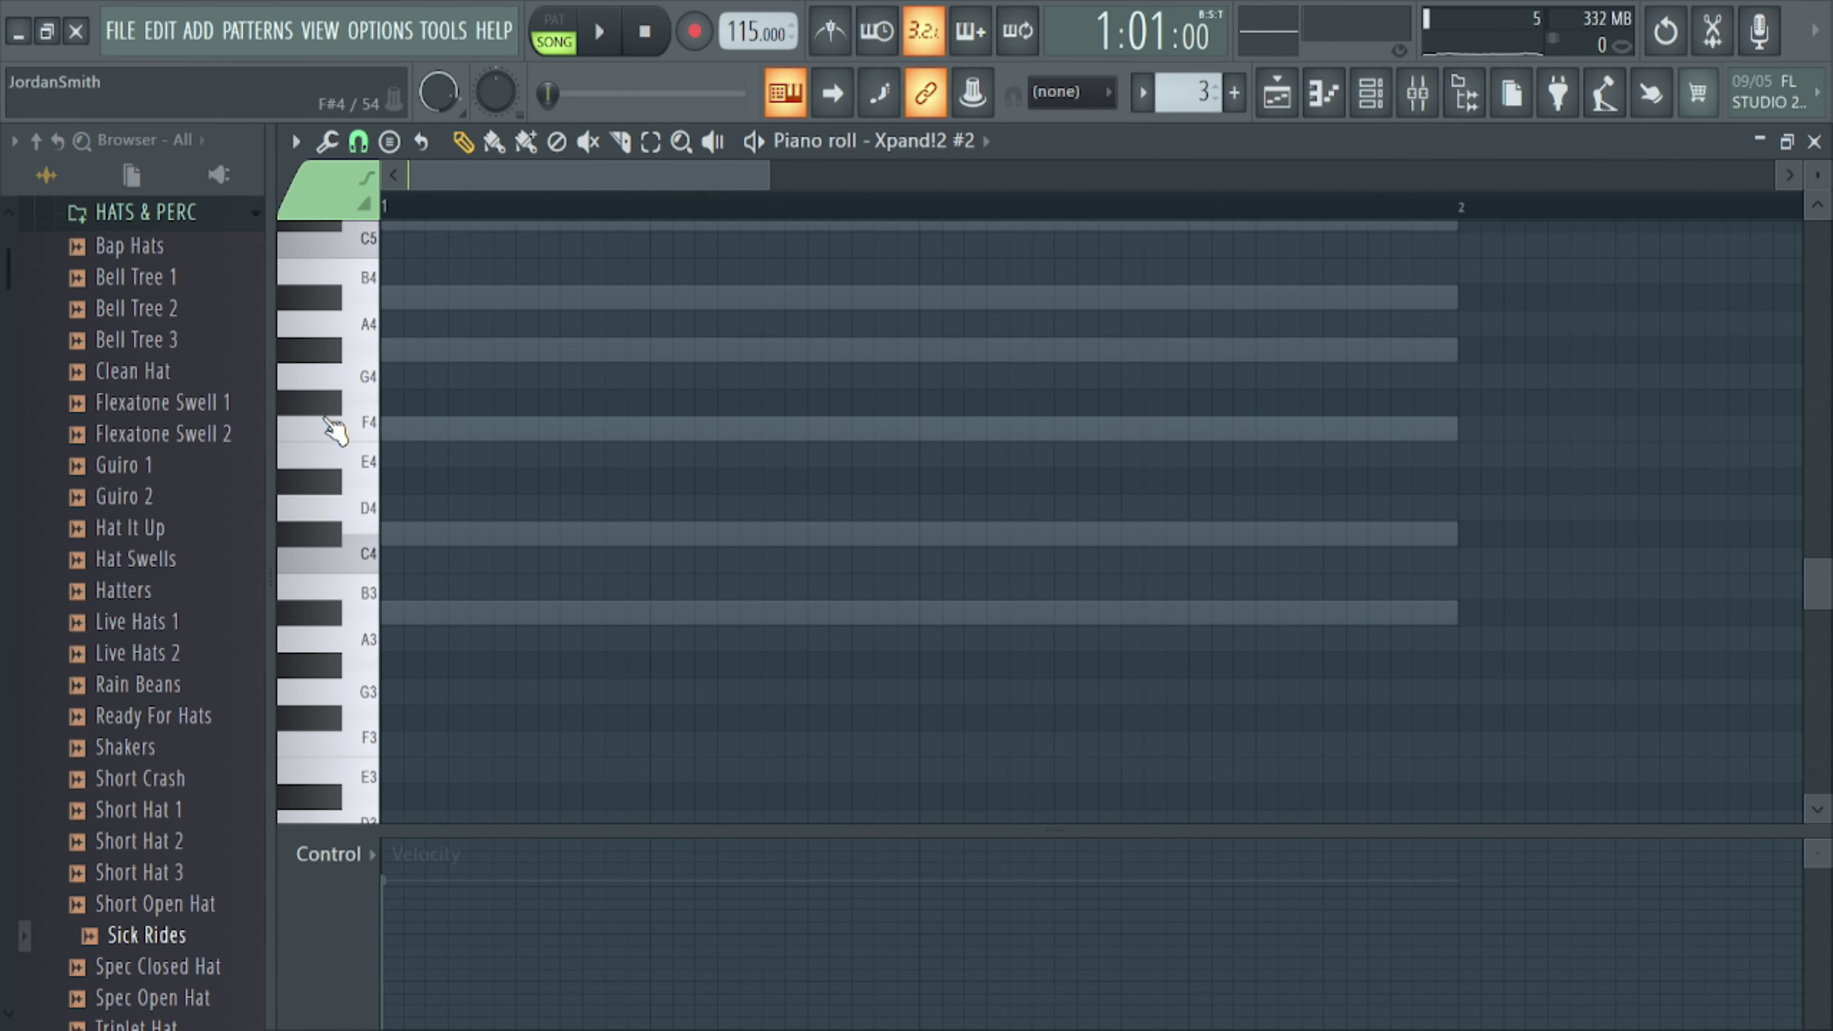
# Audition F4 on the empty Xpand!2 #2 pattern and draw a one-beat F4 note at the start of bar 1.
pyautogui.click(318, 433)
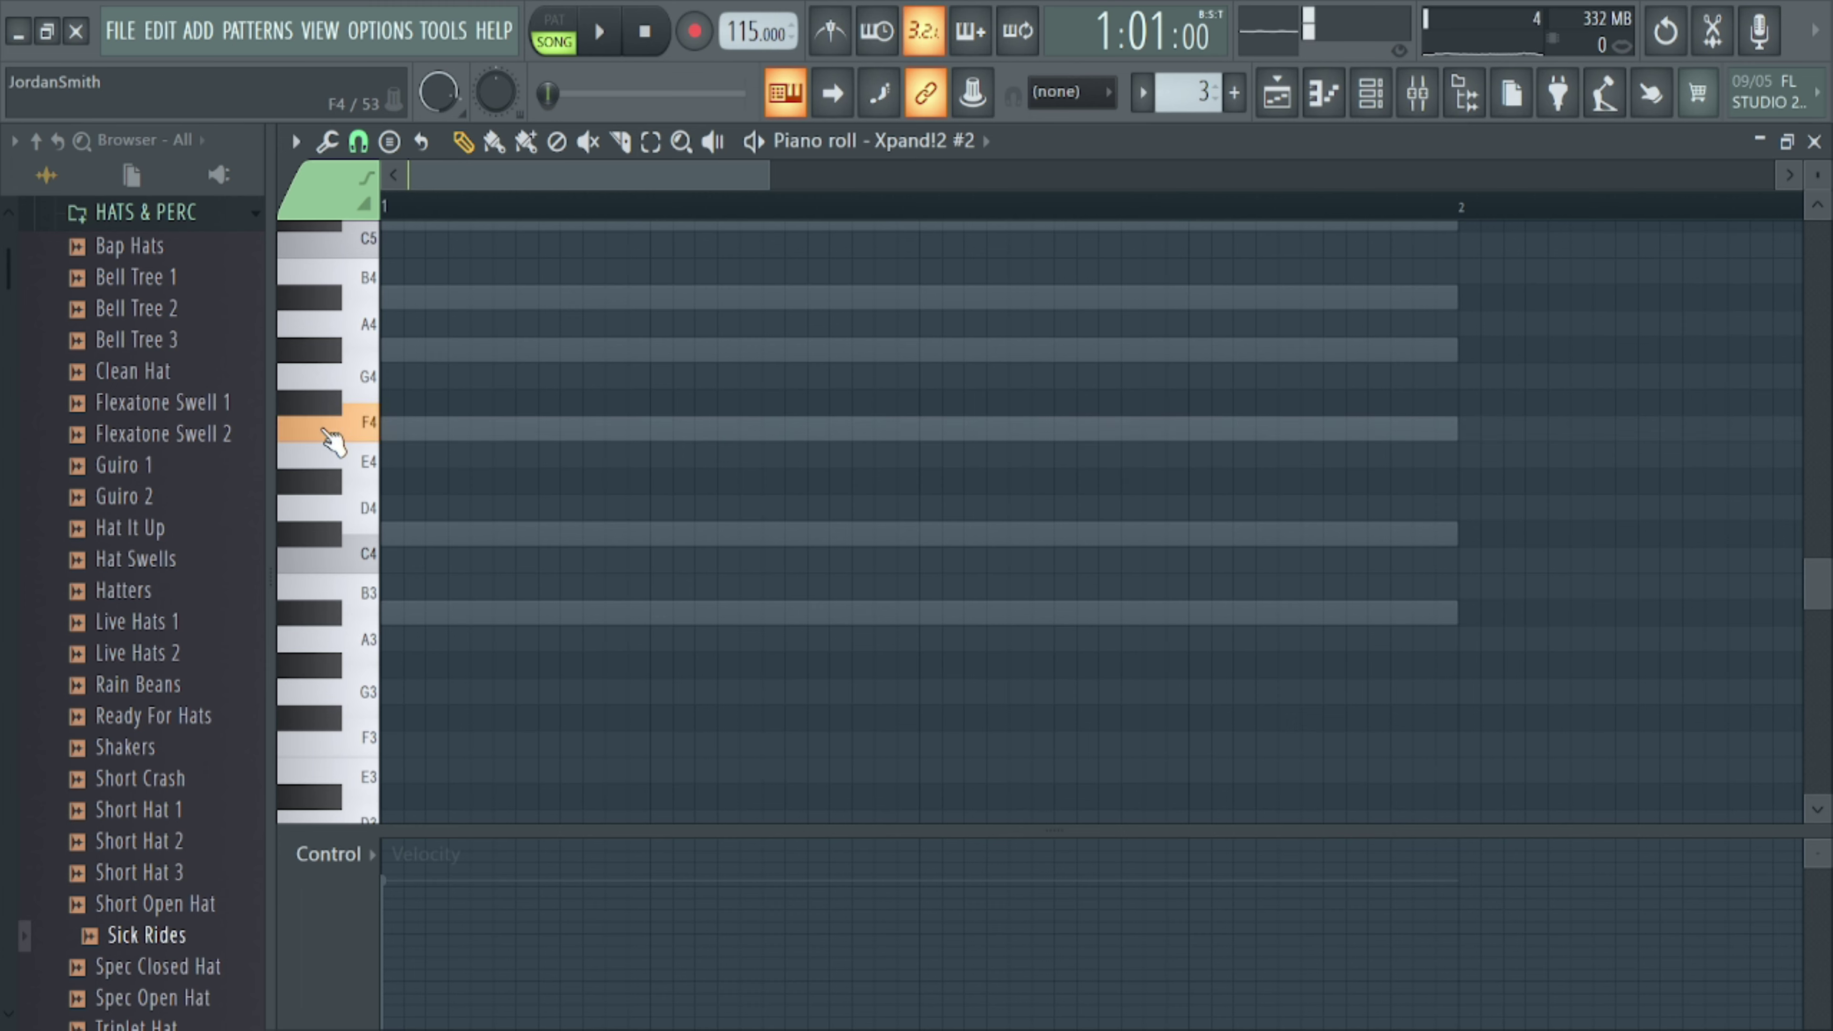
pyautogui.click(392, 427)
pyautogui.moveTo(392, 427); pyautogui.dragTo(182, 430)
pyautogui.moveTo(501, 424); pyautogui.dragTo(650, 427)
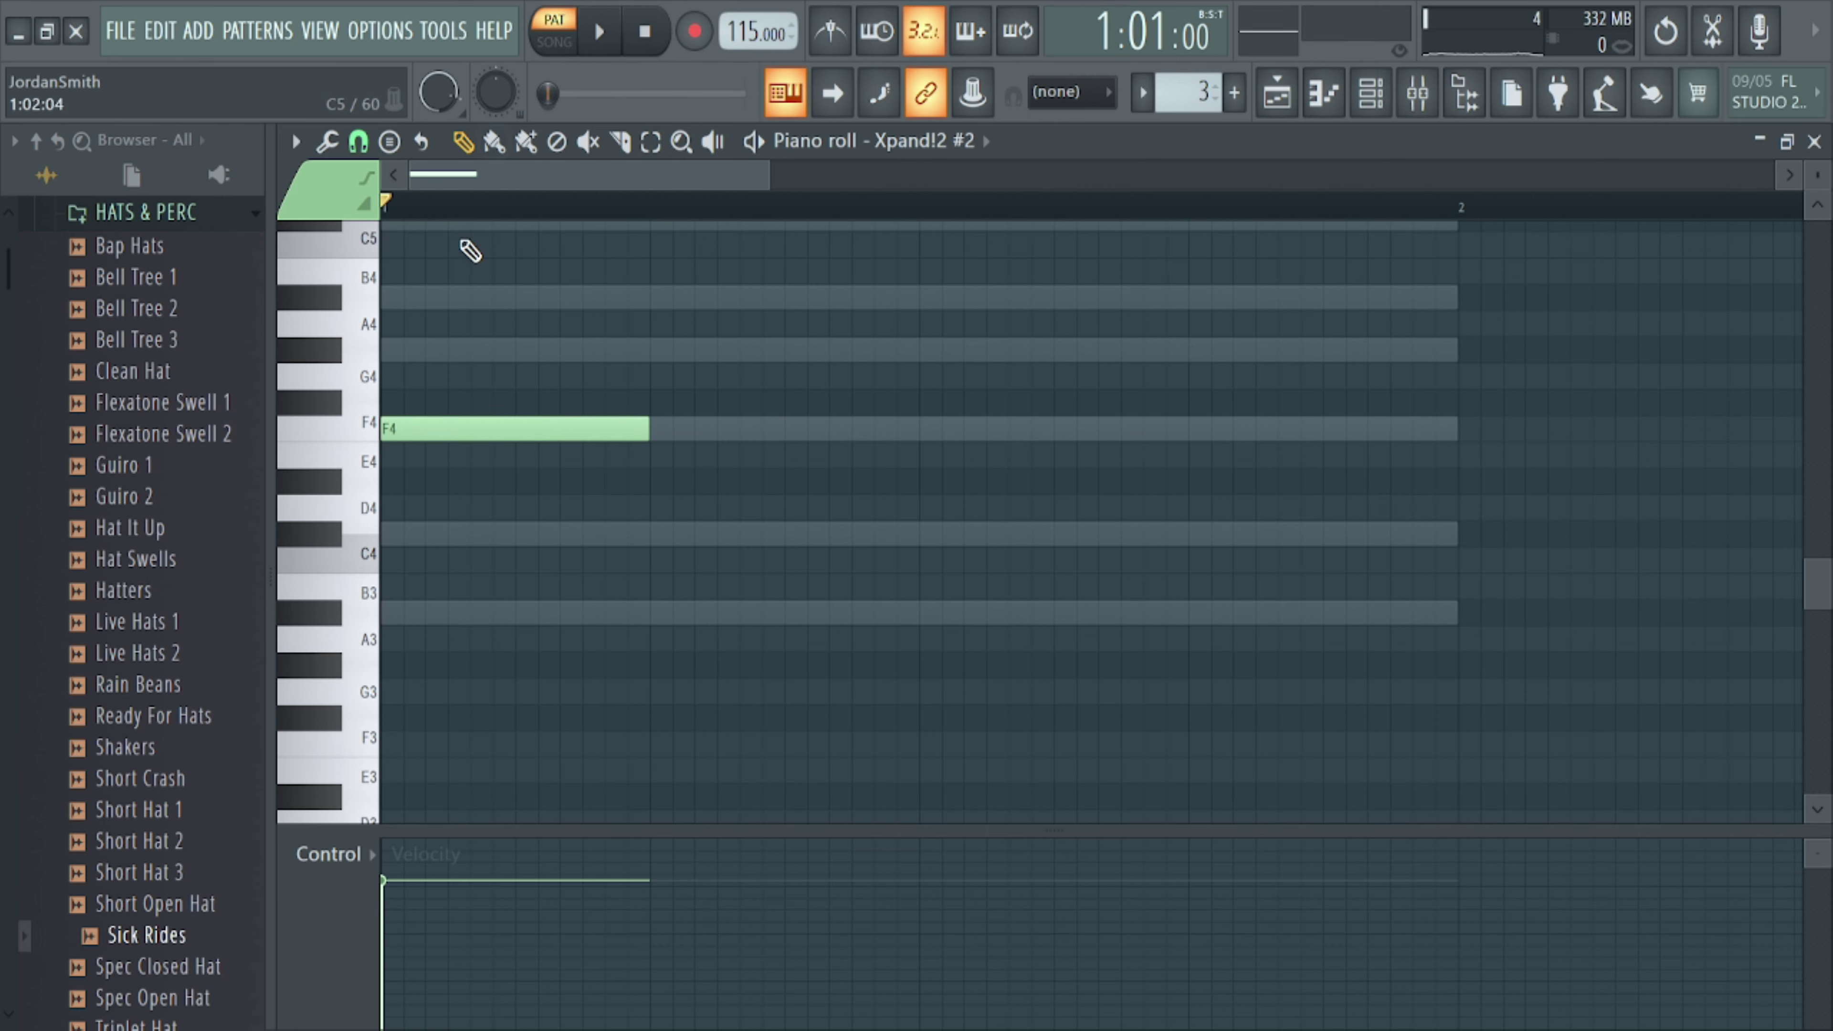
# Stack one-beat G#4 and A#4 notes above the F4 note and play back the chord.
pyautogui.moveTo(404, 354); pyautogui.dragTo(355, 352)
pyautogui.scroll(3, 613, 479)
pyautogui.moveTo(407, 478); pyautogui.dragTo(361, 426)
pyautogui.press('space')
pyautogui.press('space')
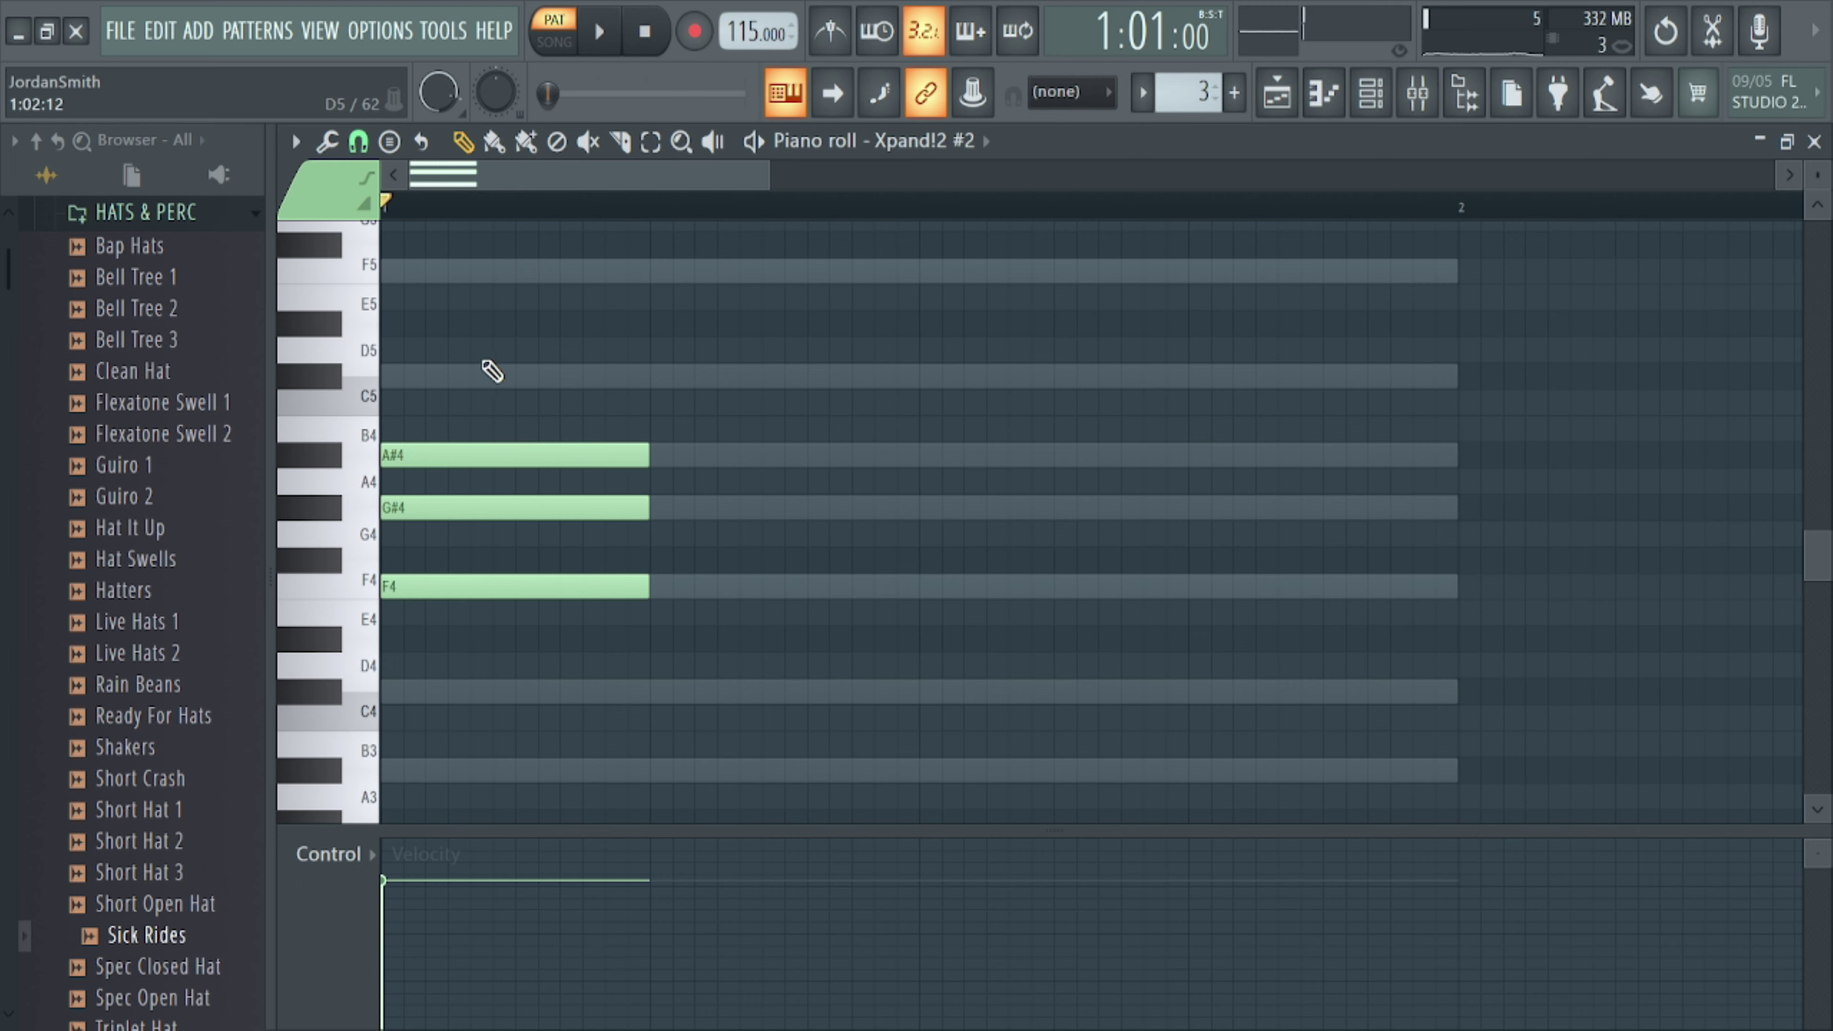
pyautogui.scroll(5, 523, 213)
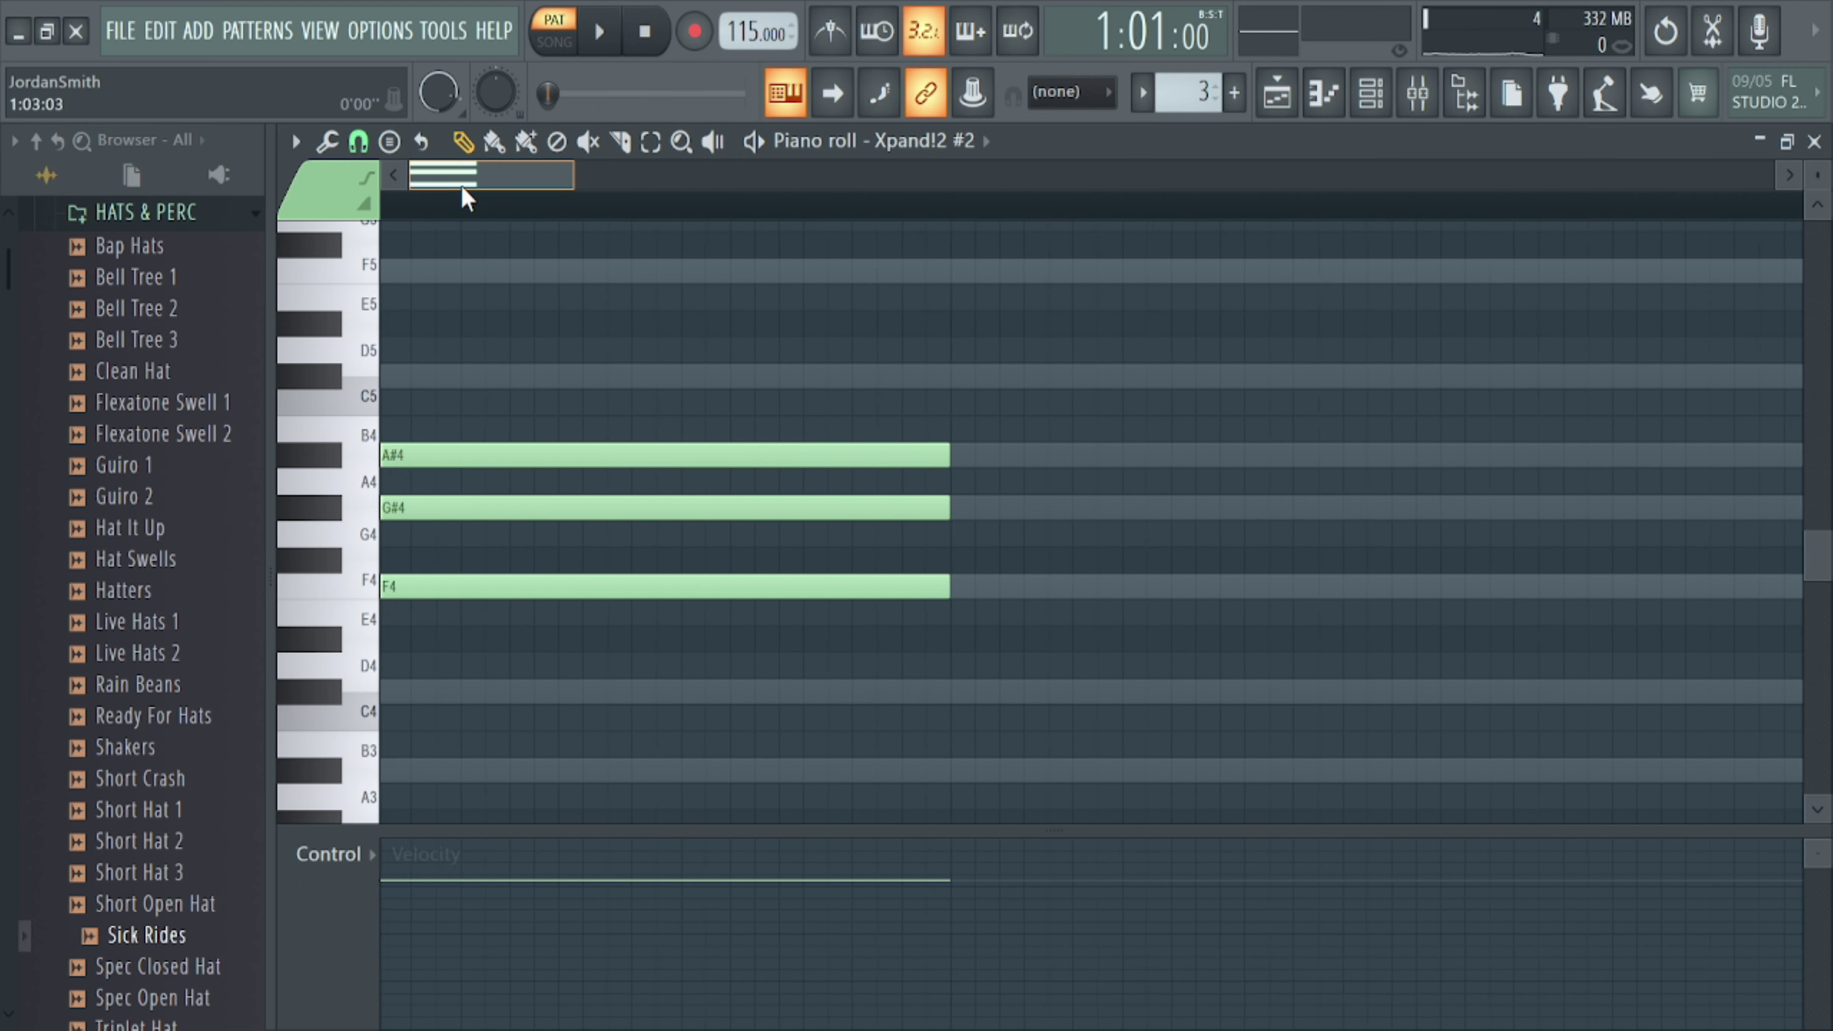
pyautogui.press('space')
pyautogui.press('space')
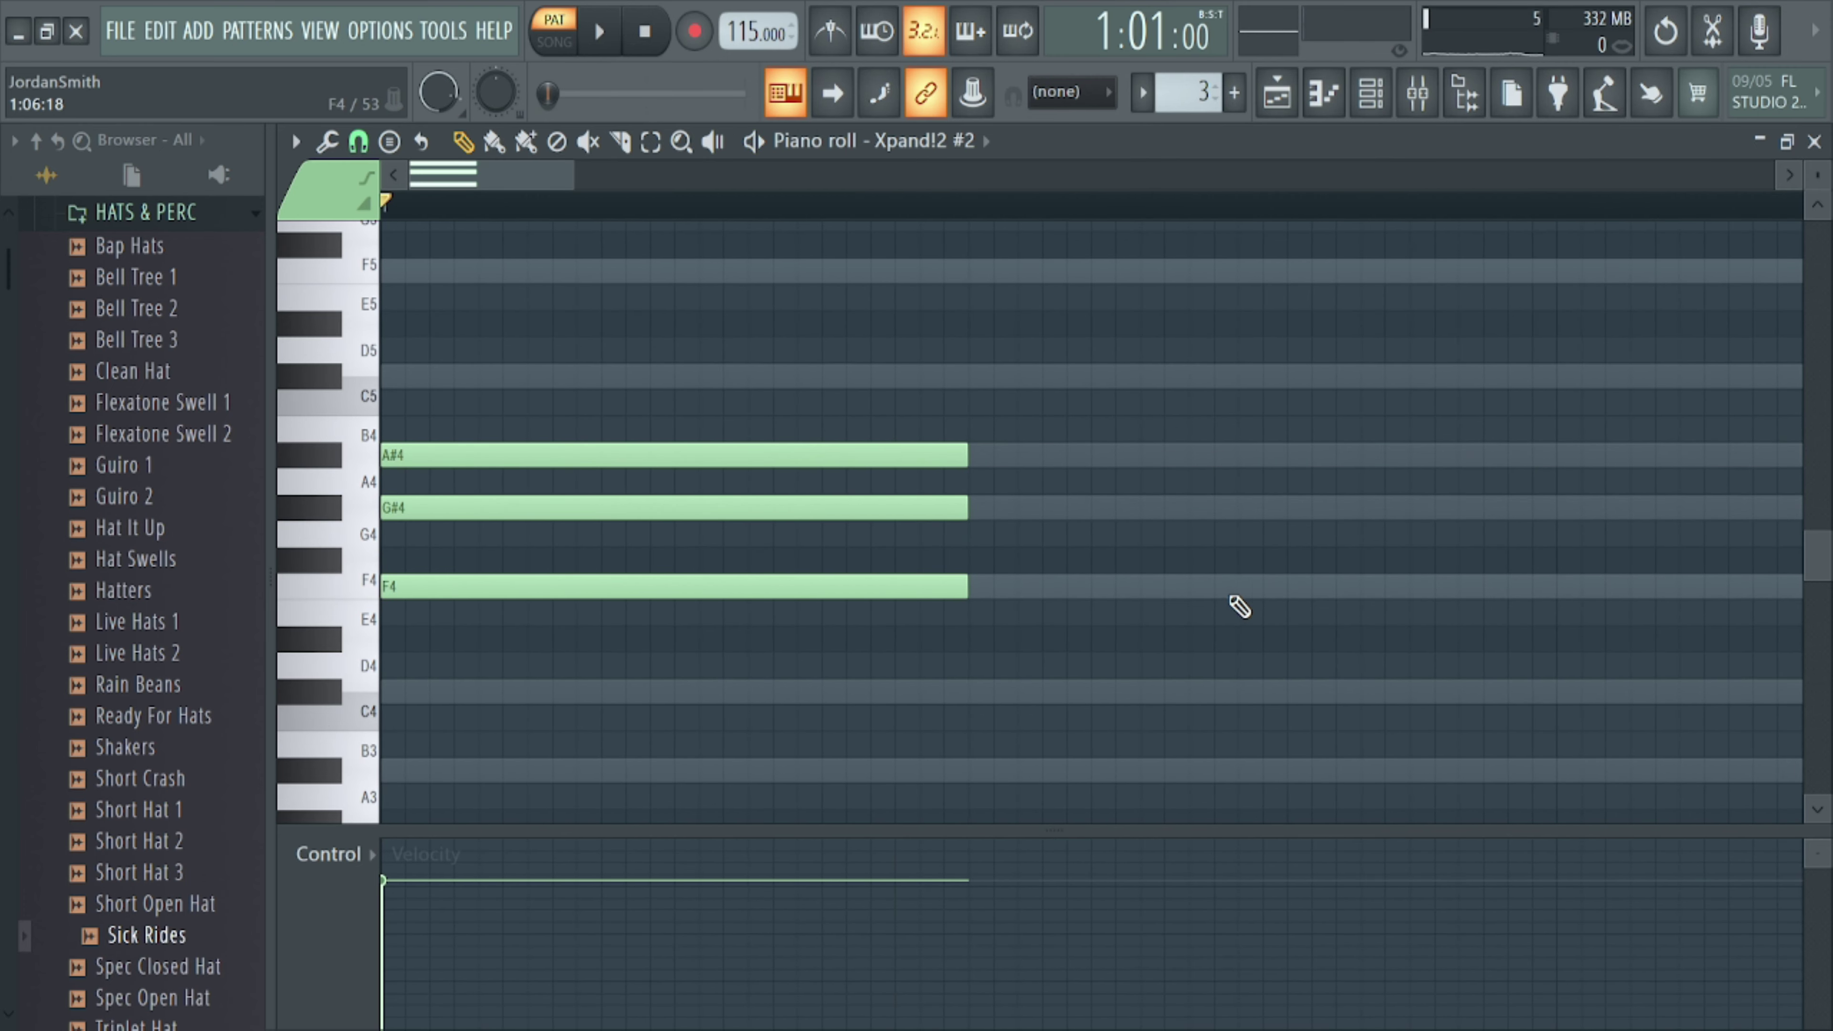
# Add a one-beat F4 note halfway through beat 2 and play back the pattern.
pyautogui.scroll(-4, 1096, 230)
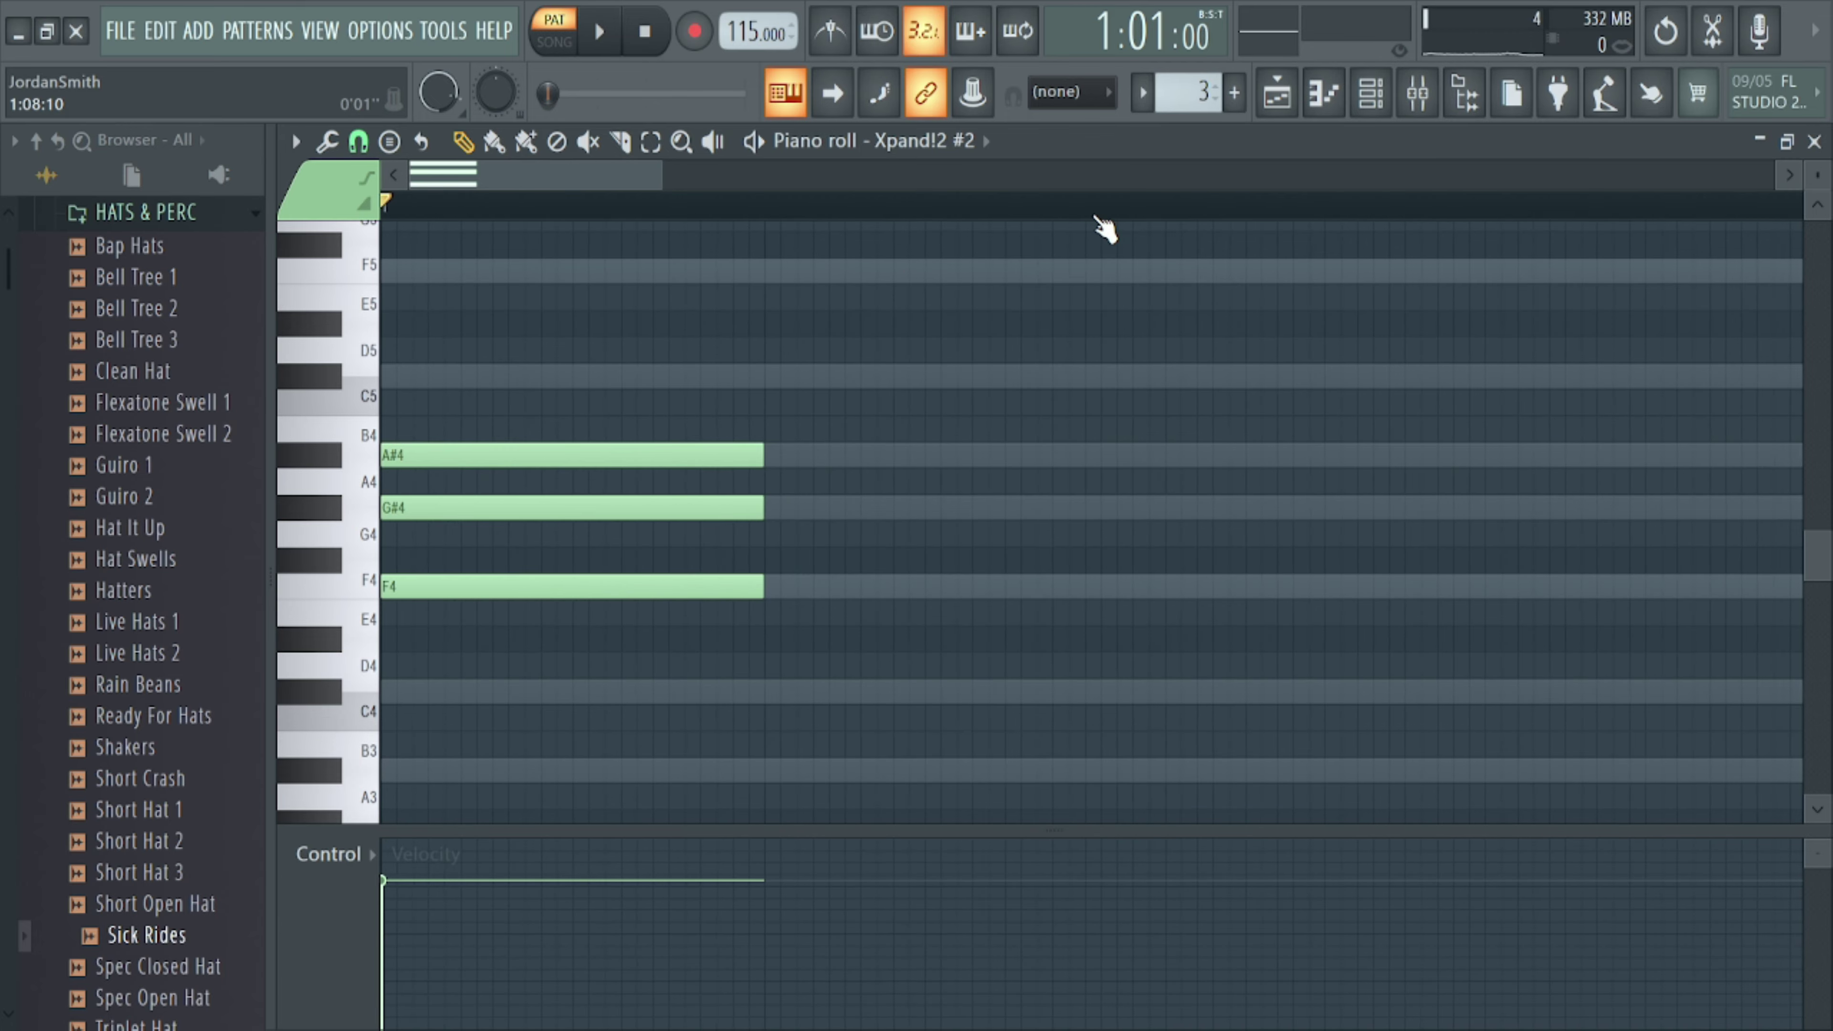
pyautogui.press('space')
pyautogui.click(792, 586)
pyautogui.press('space')
pyautogui.press('space')
# Stack one-beat G#4, A#4 and C#5 notes at beat 3 and play back the pattern.
pyautogui.click(928, 508)
pyautogui.press('space')
pyautogui.click(931, 455)
pyautogui.press('space')
pyautogui.click(935, 376)
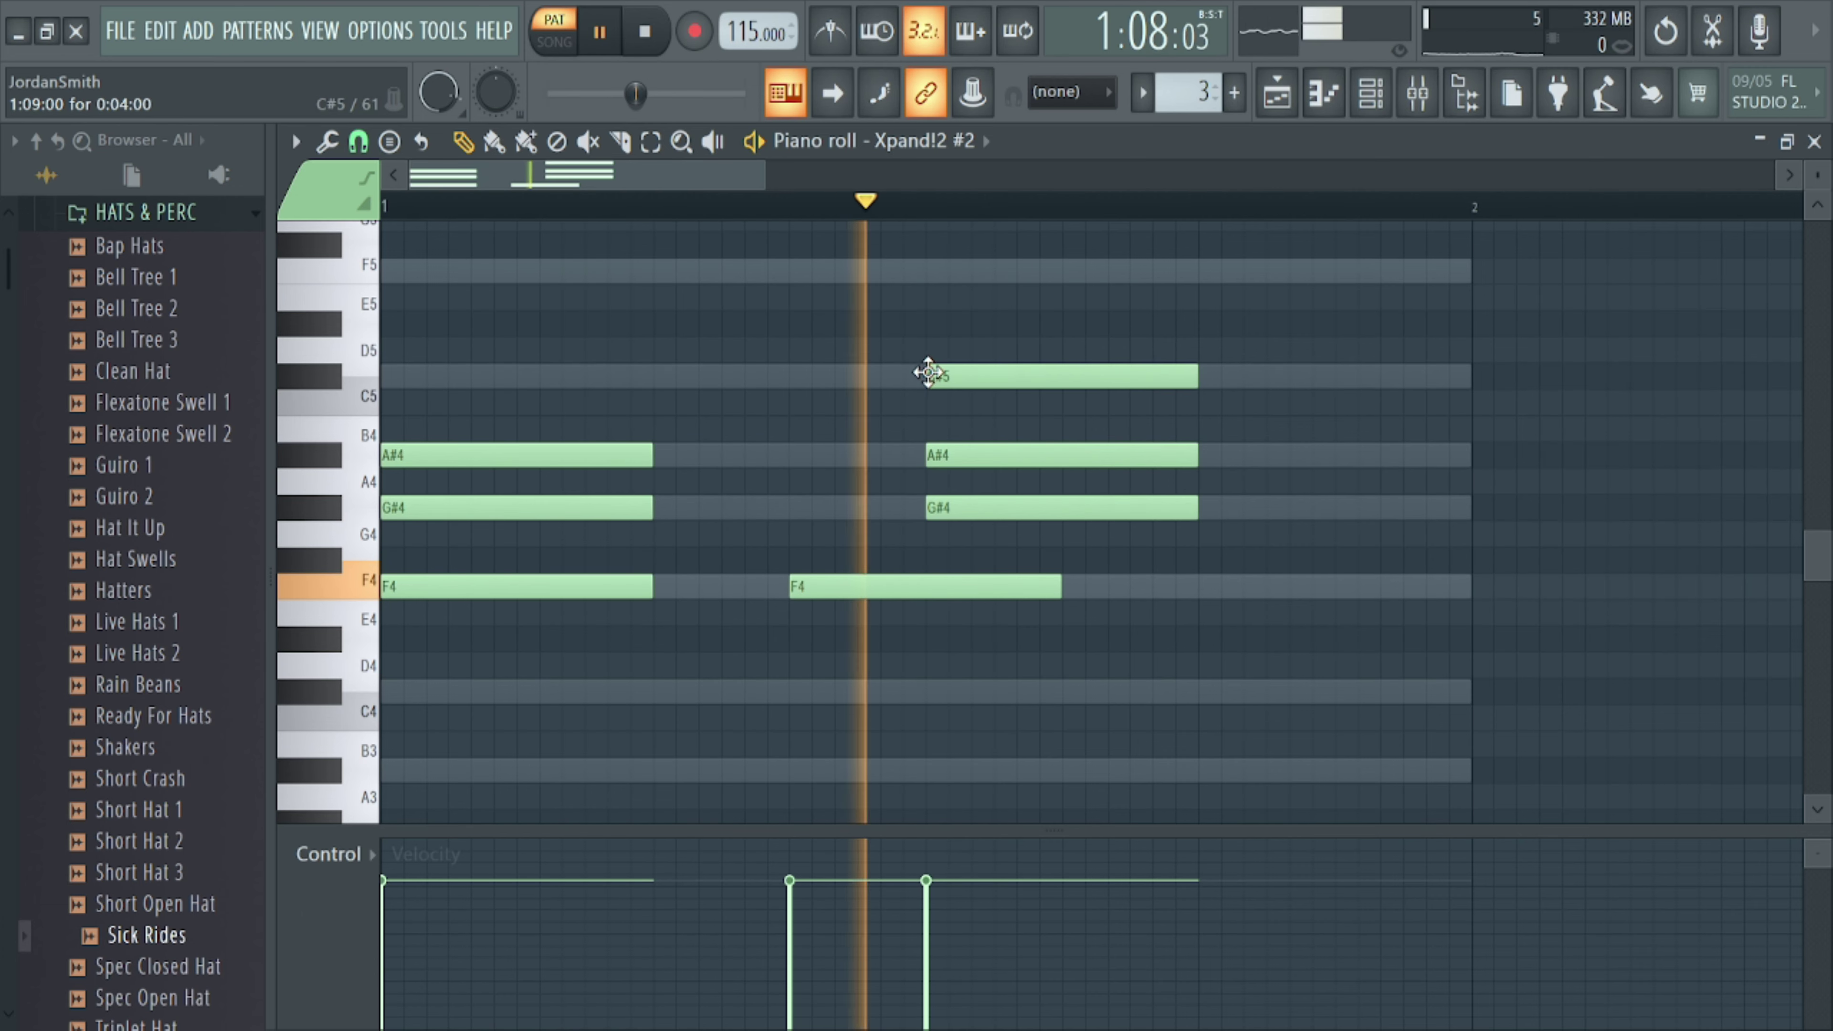
pyautogui.press('space')
# Shift the second chord's C#5, A#4 and G#4 notes later so they all start at 1:10:16.
pyautogui.moveTo(983, 371); pyautogui.dragTo(1090, 371)
pyautogui.moveTo(1007, 455); pyautogui.dragTo(1126, 459)
pyautogui.press('space')
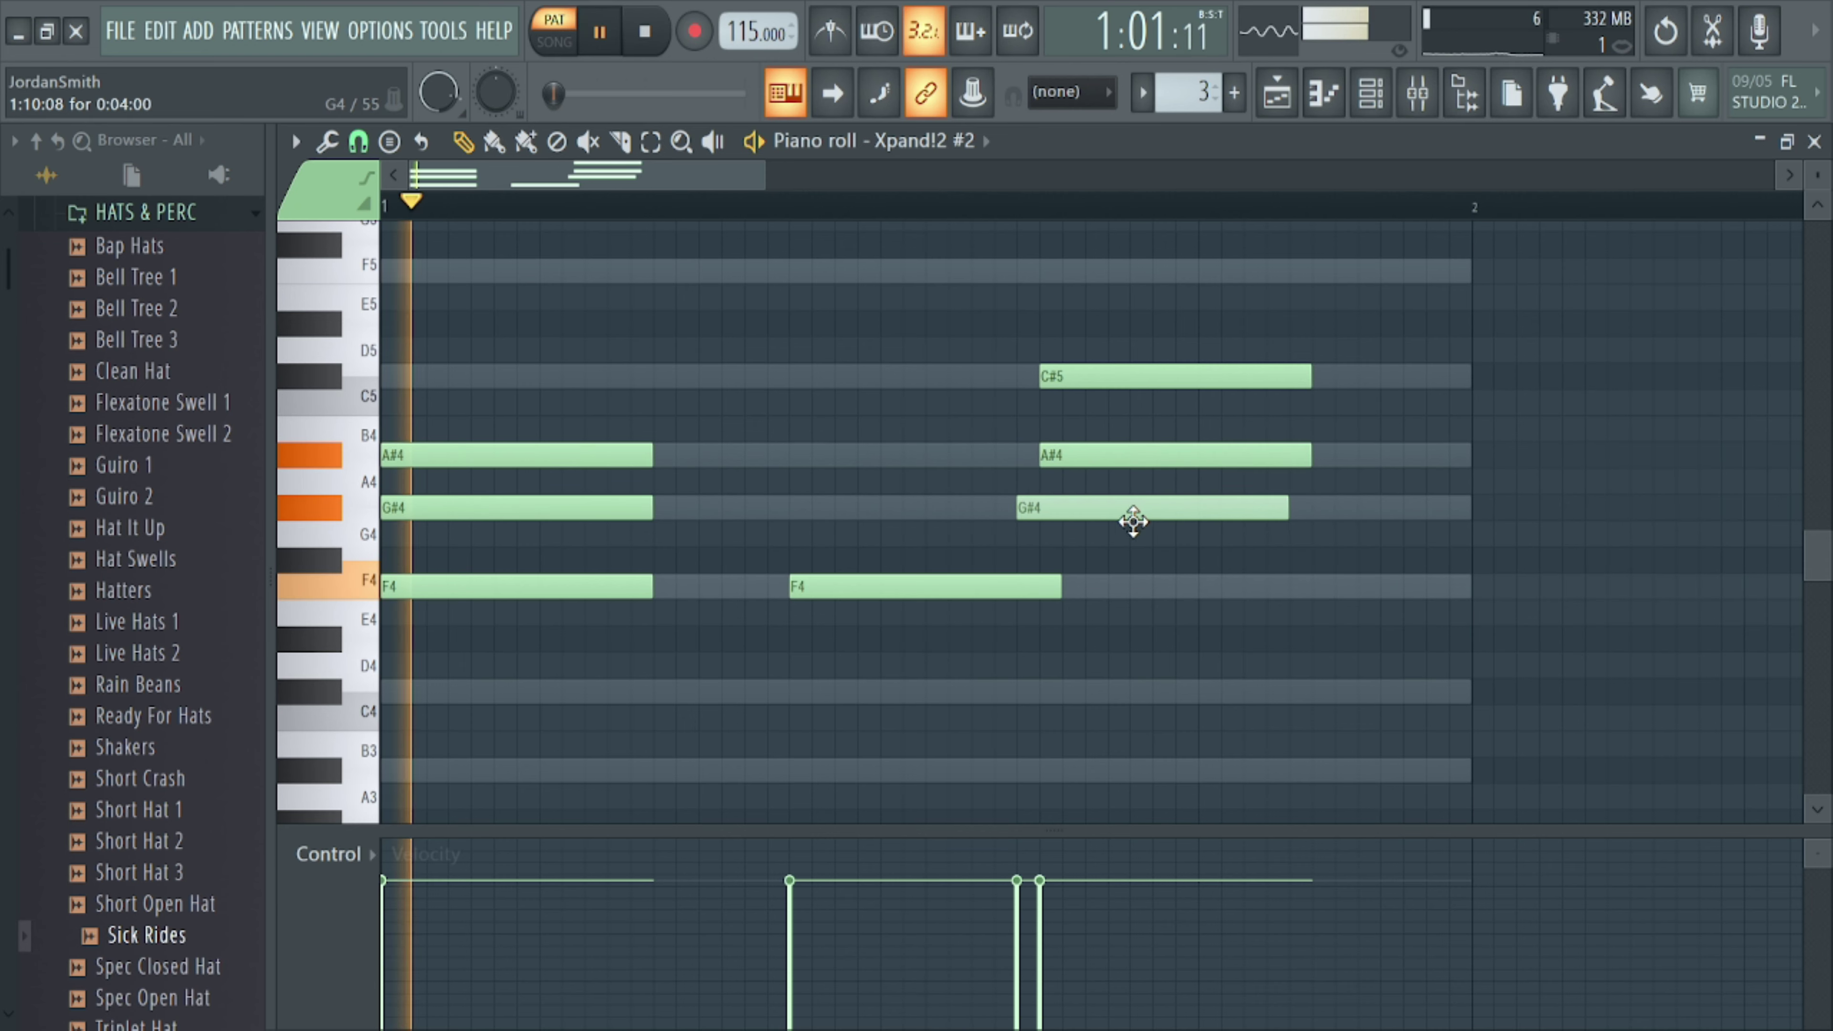
pyautogui.press('space')
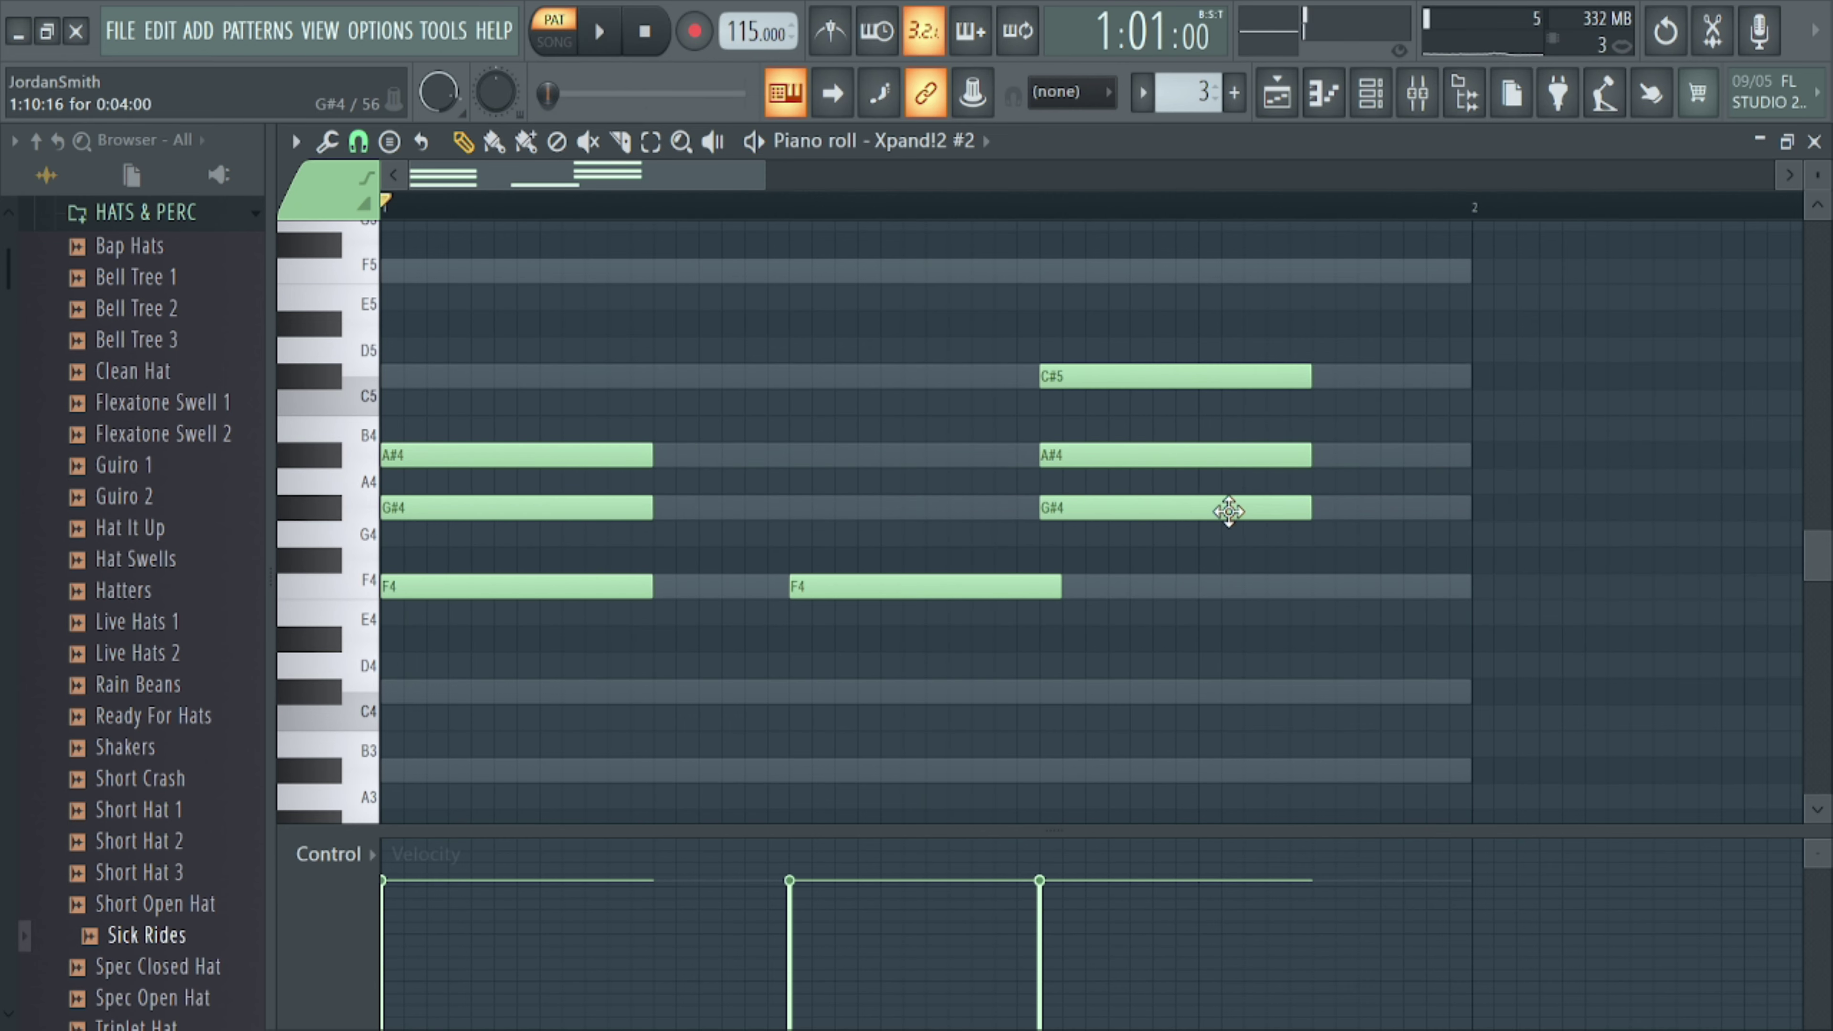